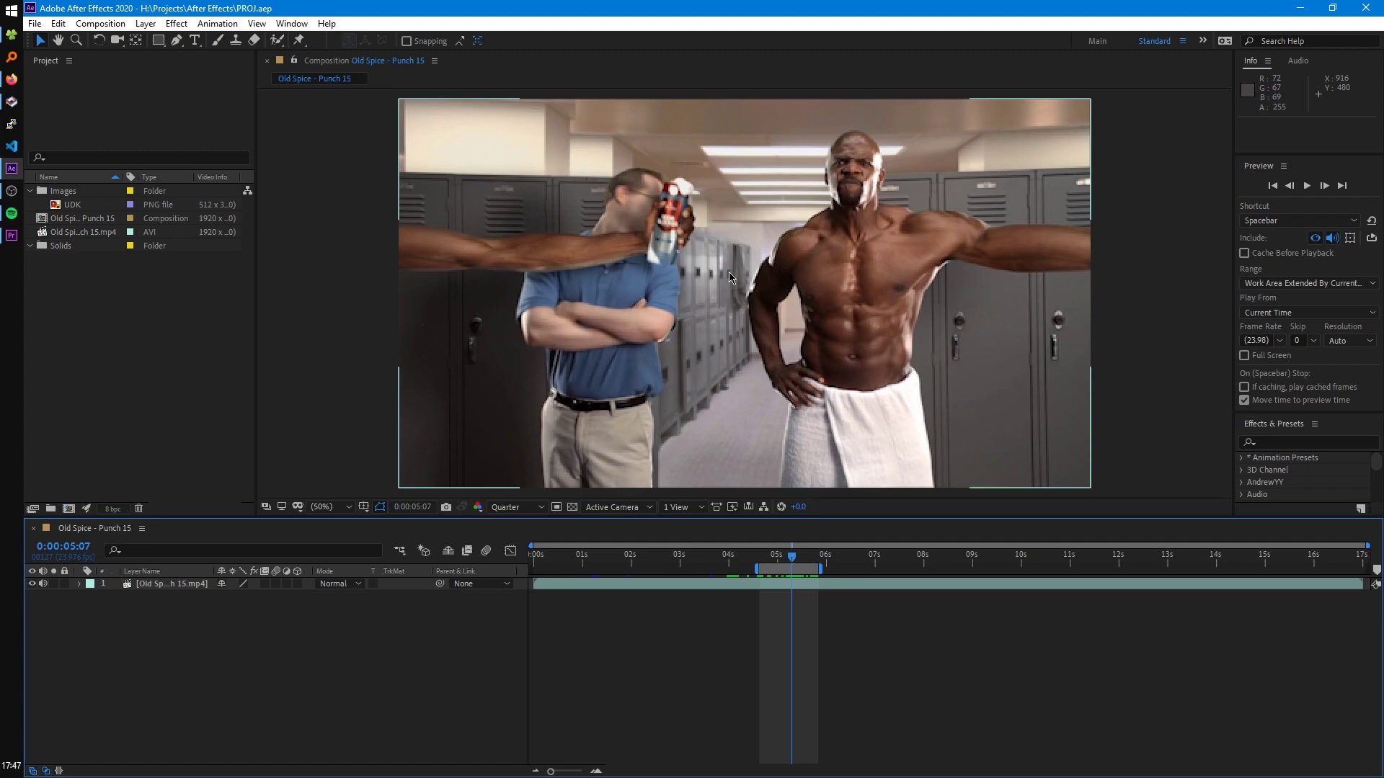
Undo the last timing change, start the work area at 0:00:04:06, and select the clip layer.
key(ctrl+z)
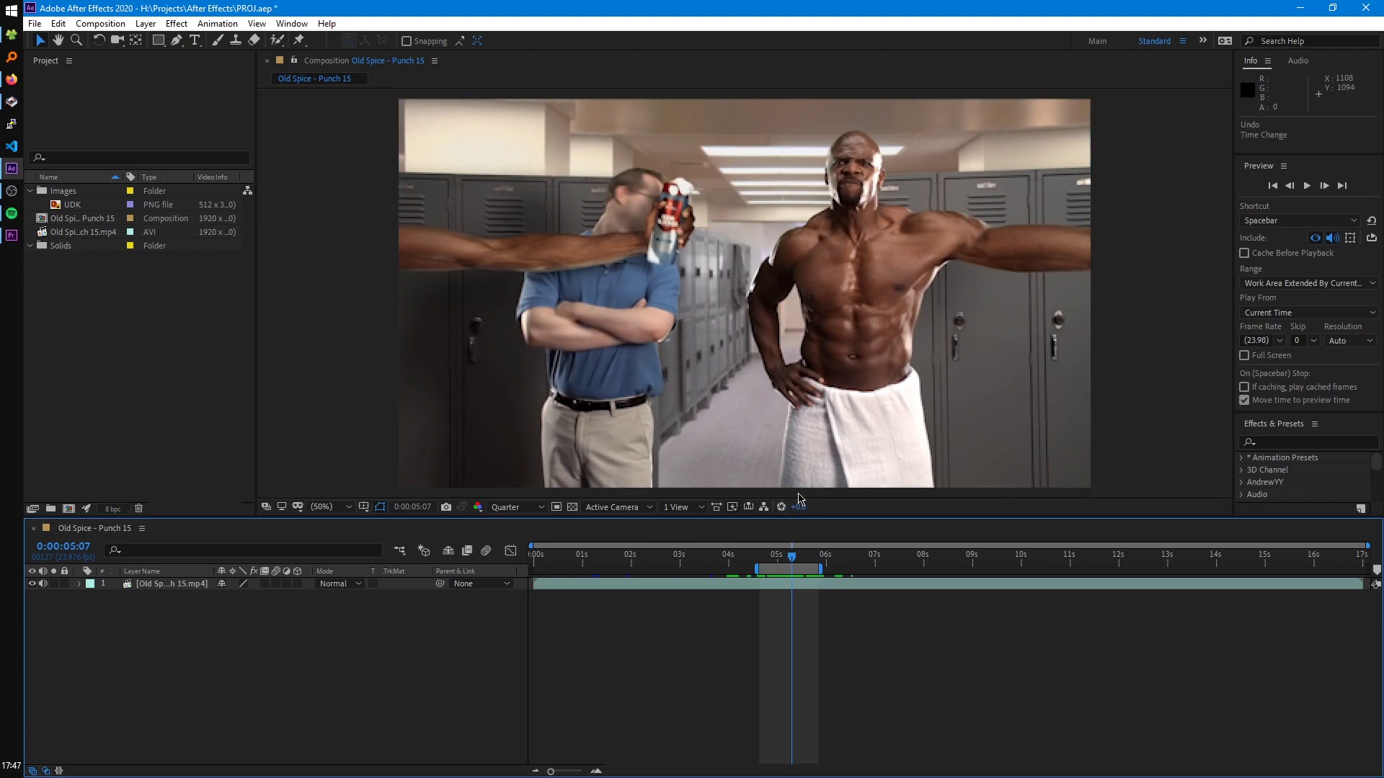
click(738, 556)
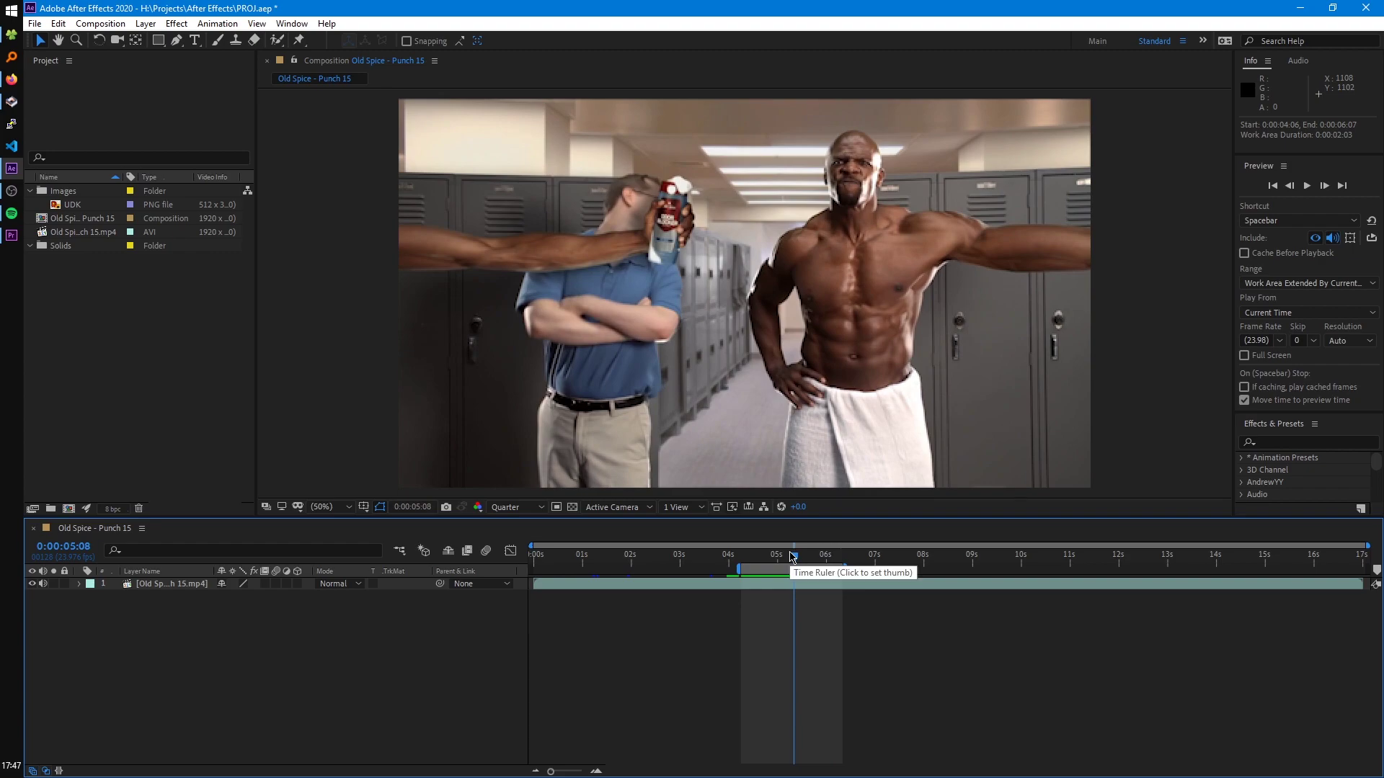
click(794, 585)
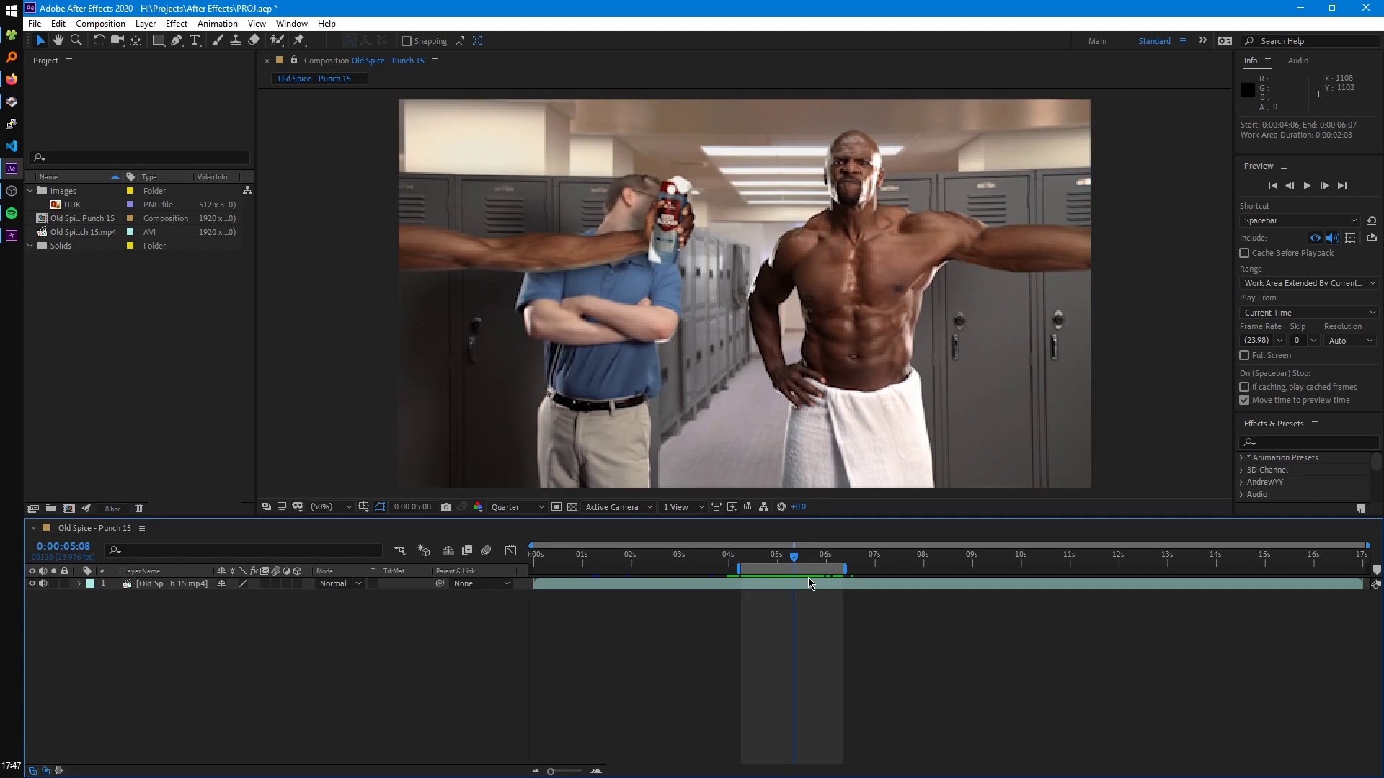
Move the clip layer to start around 2 seconds and trim its in-point to about 0:00:06:12, previewing the result.
drag(795, 589, 702, 590)
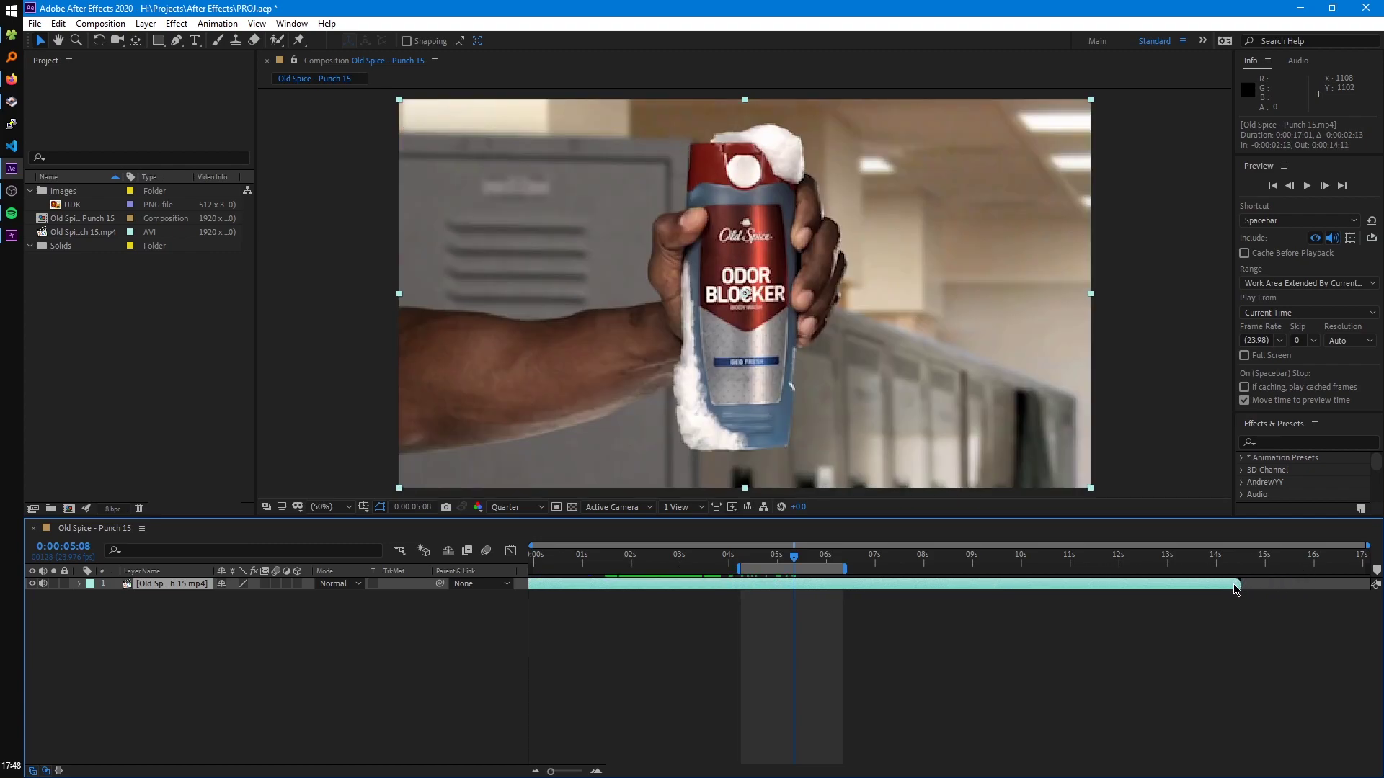
drag(581, 592, 804, 589)
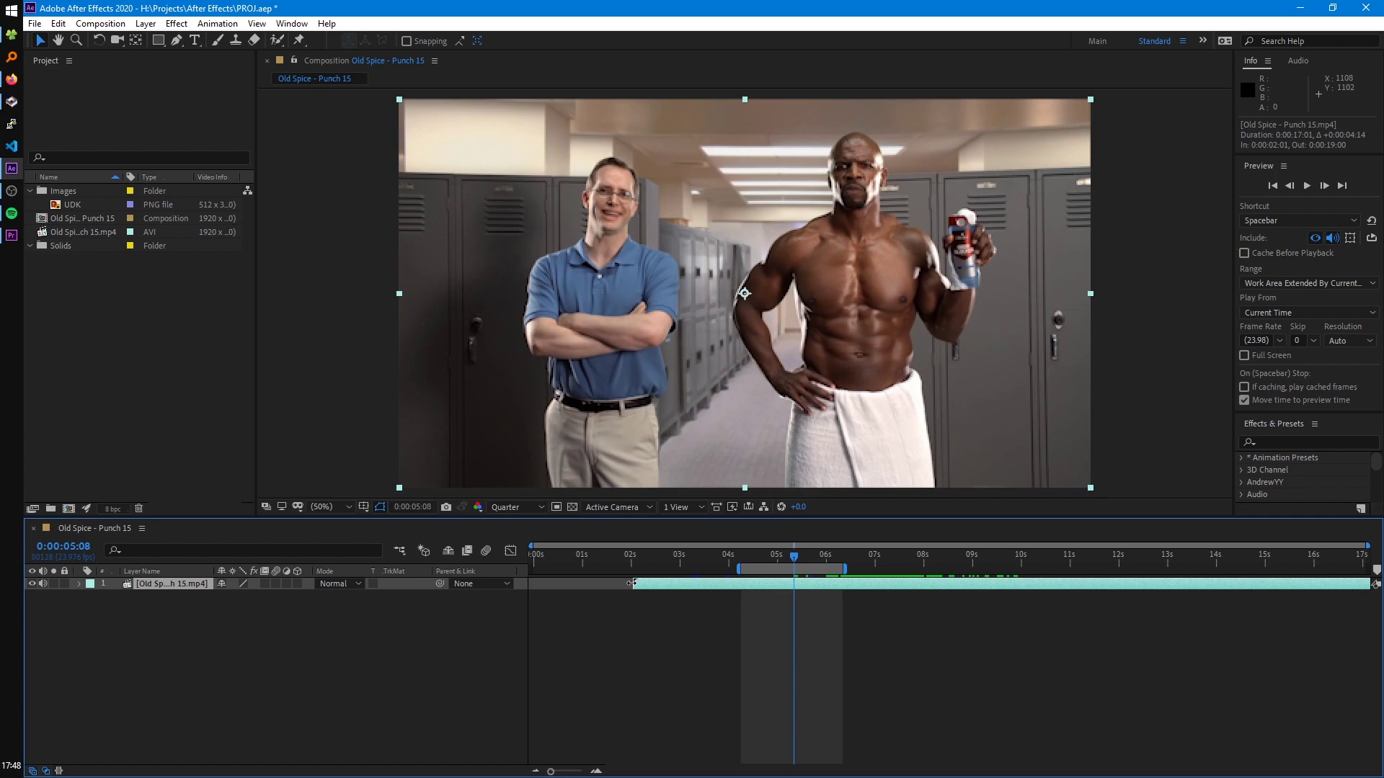
drag(633, 582, 874, 588)
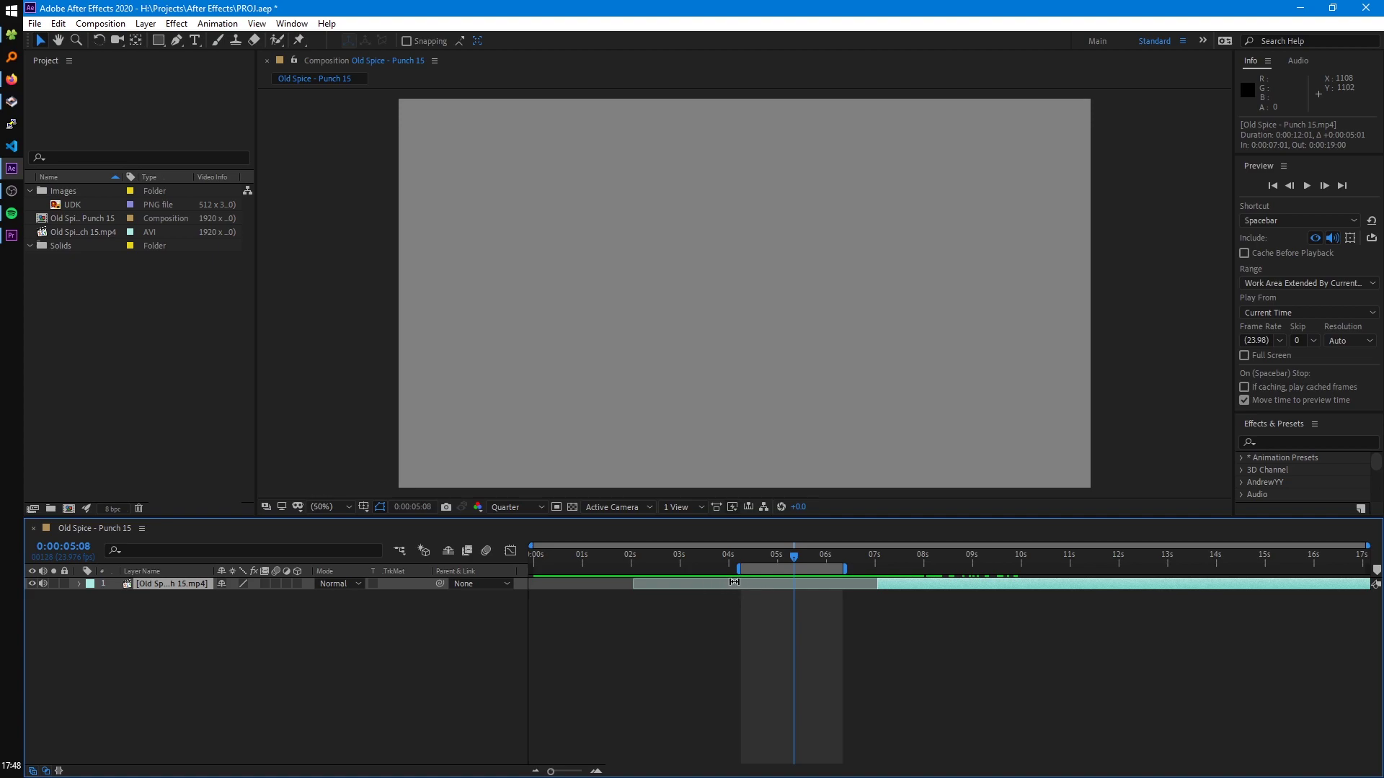
drag(644, 559, 639, 559)
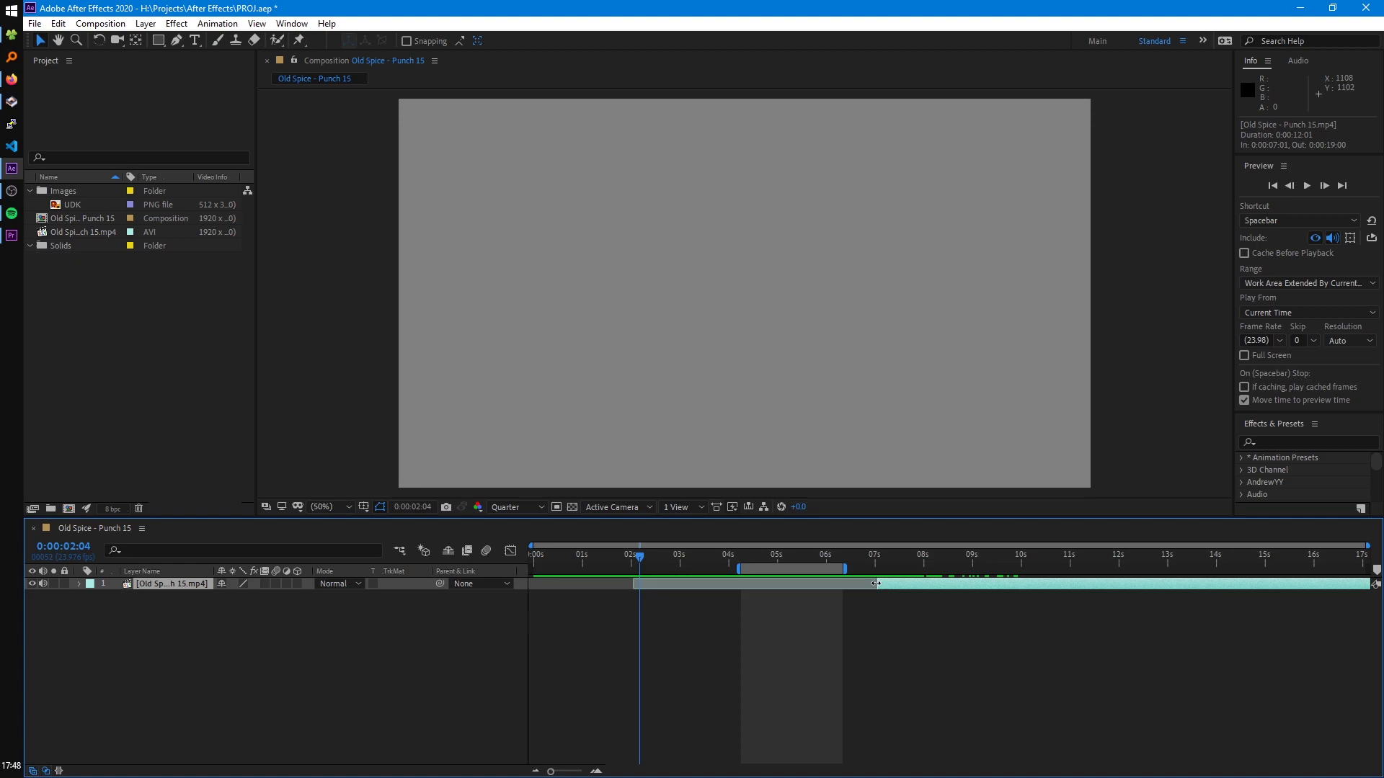
drag(875, 584, 658, 562)
key(space)
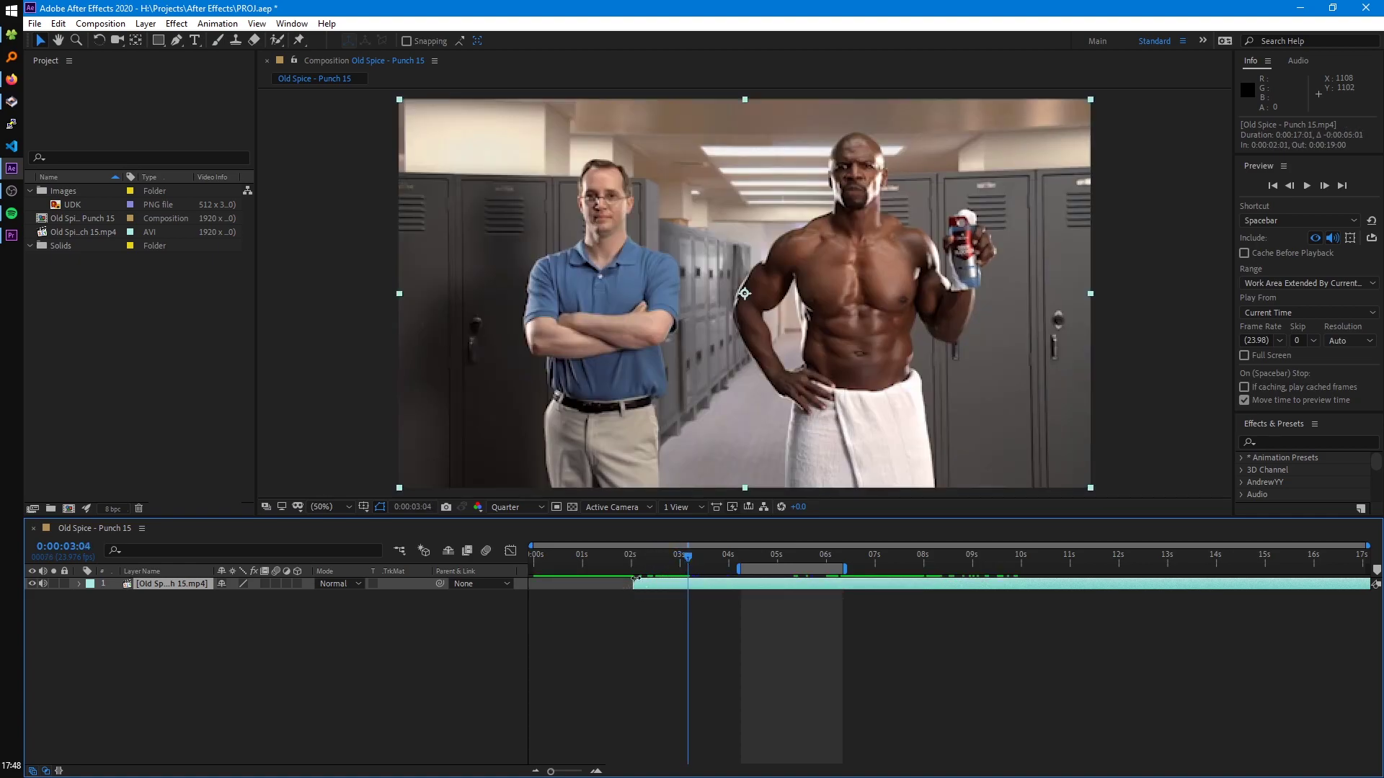
drag(632, 582, 862, 583)
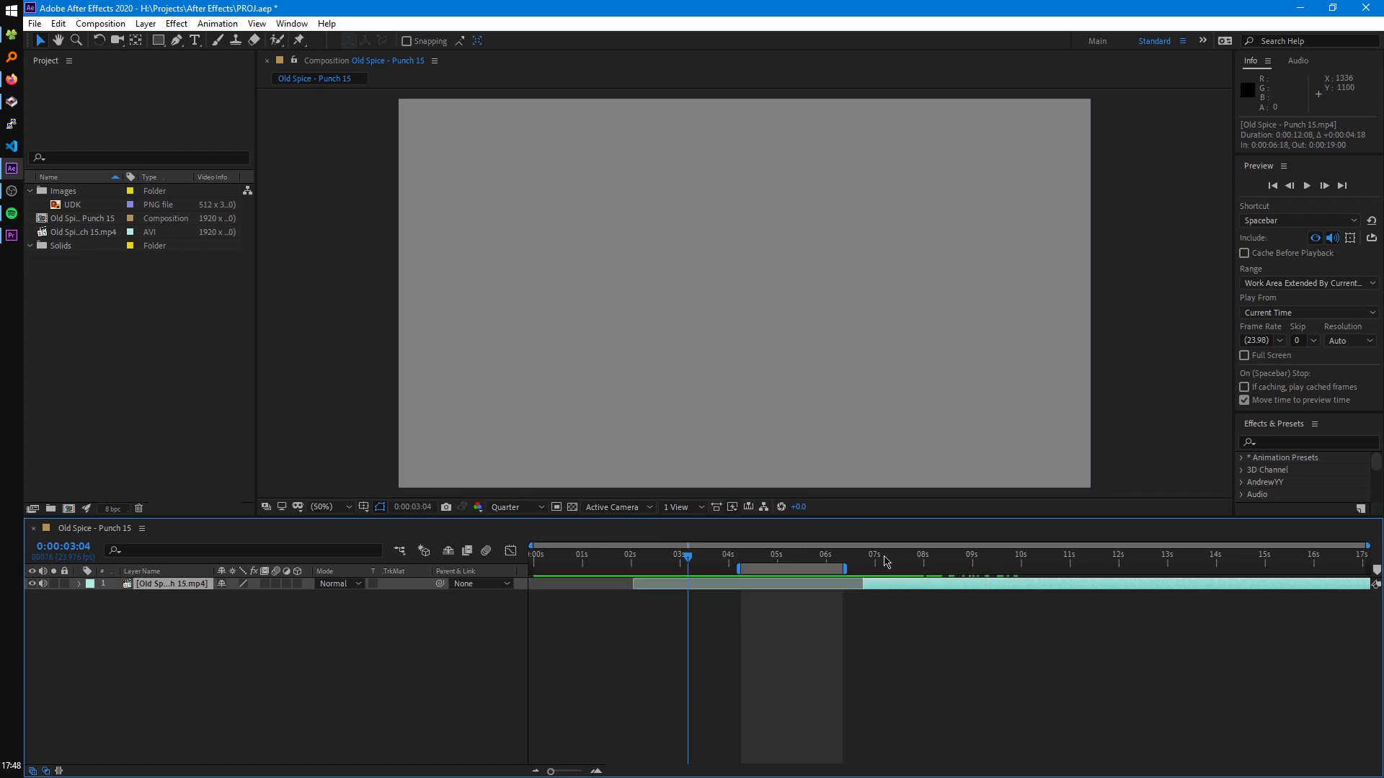
drag(859, 567, 913, 560)
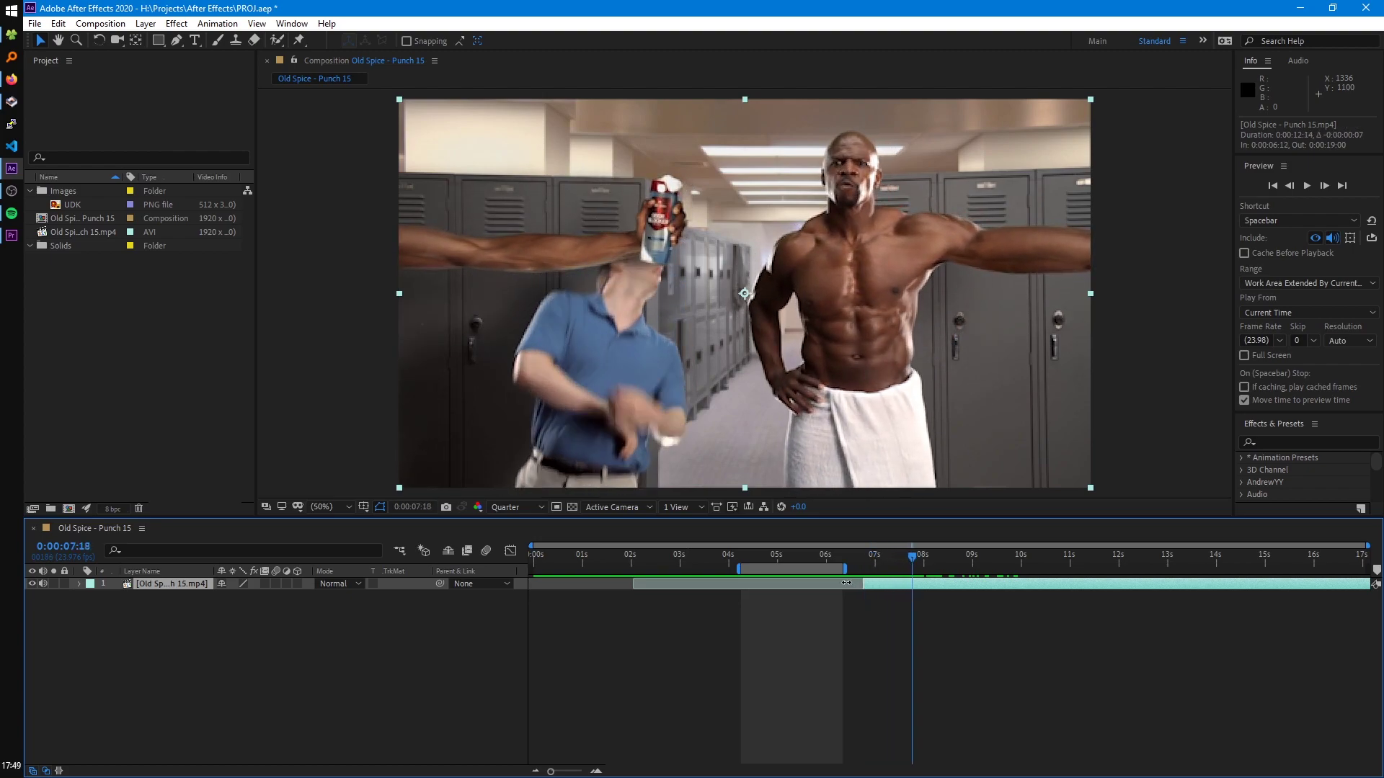
Undo the trim, reposition the clip, and trim its in and out points to roughly 0:00:04:10–0:00:10.
key(ctrl+z)
drag(1205, 589, 941, 584)
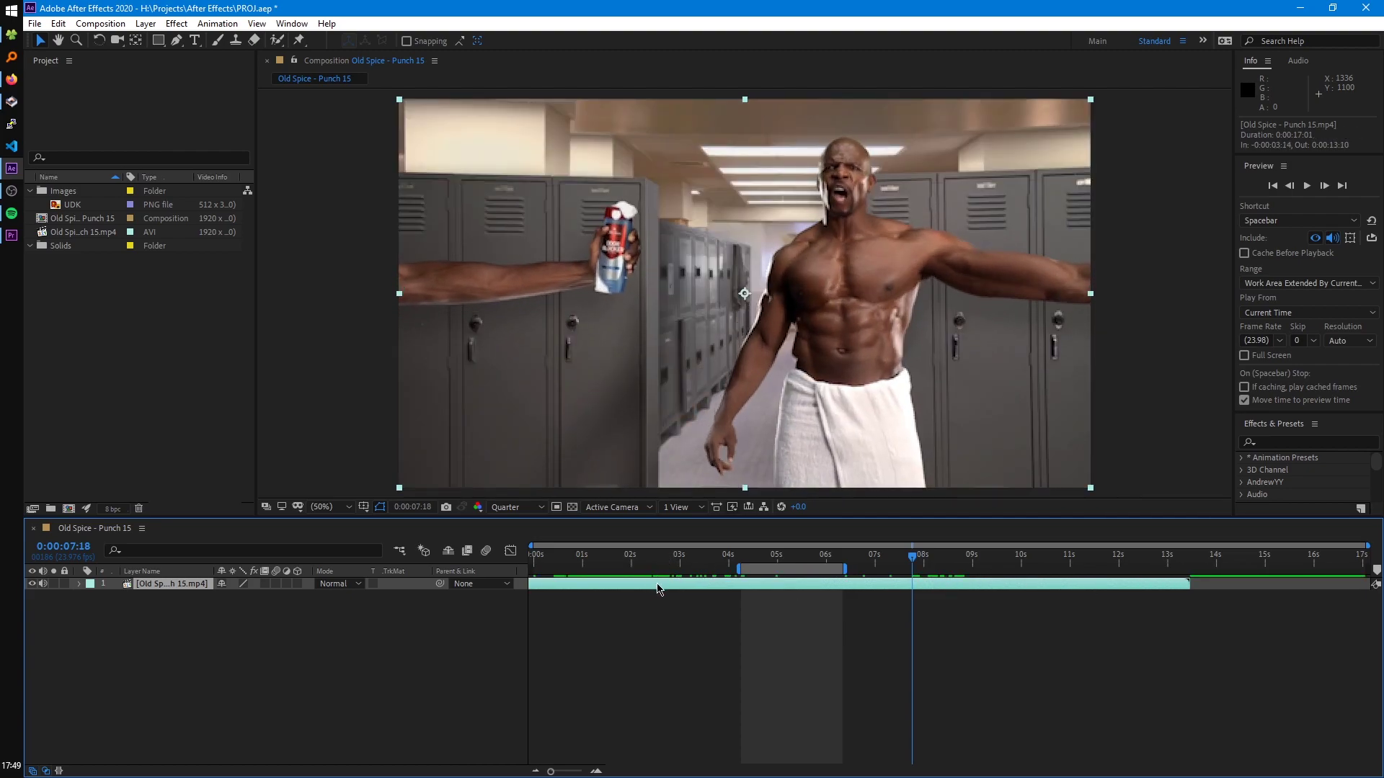
drag(652, 586, 942, 593)
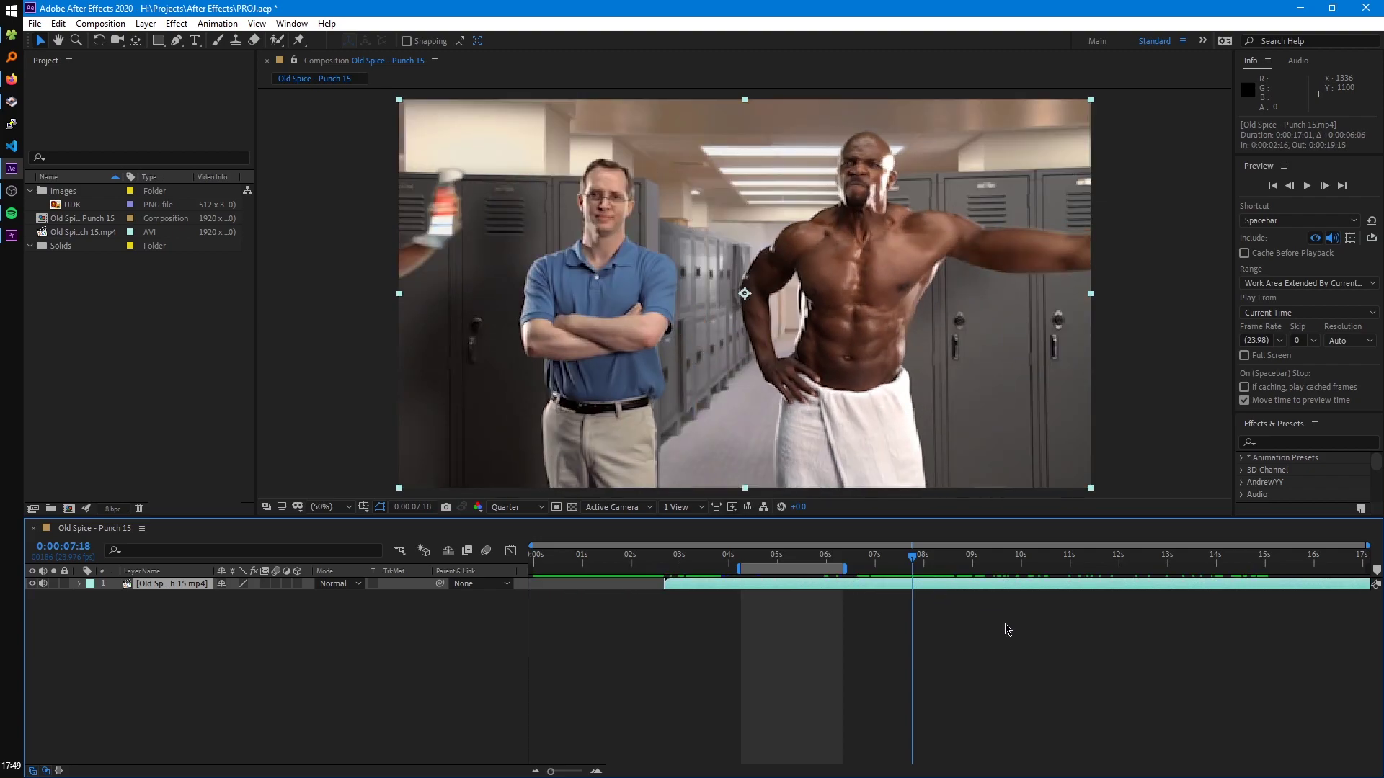
key(alt+bracketleft)
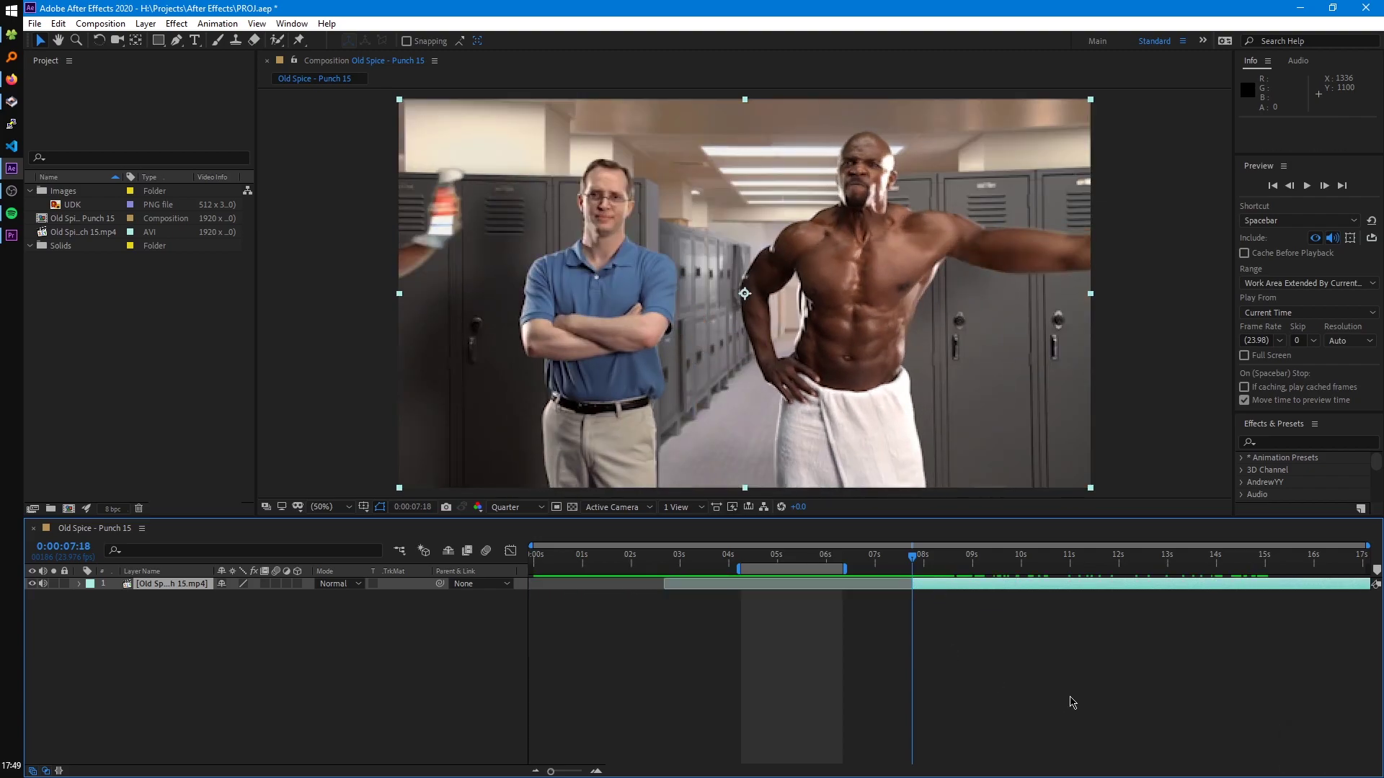
drag(837, 585, 664, 567)
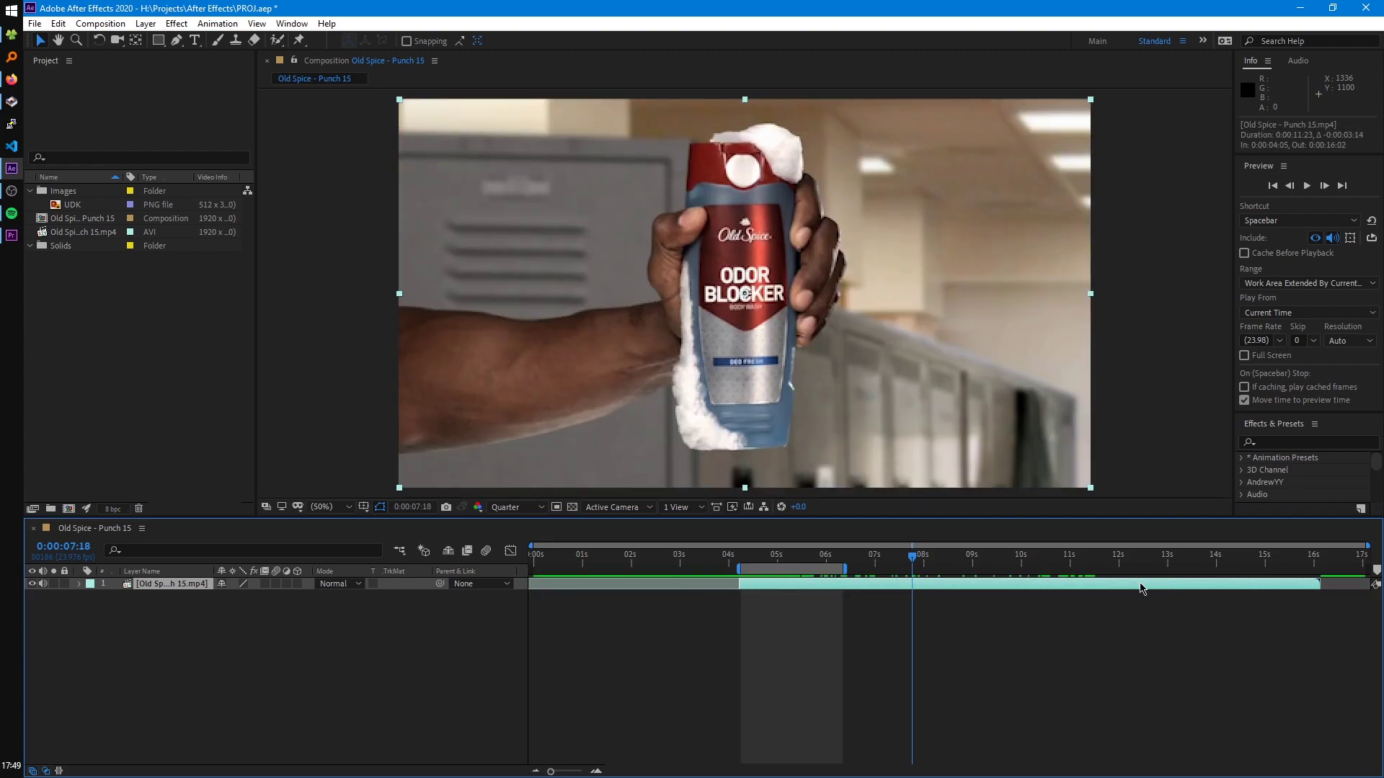
drag(1143, 588, 1043, 588)
key(alt+bracketright)
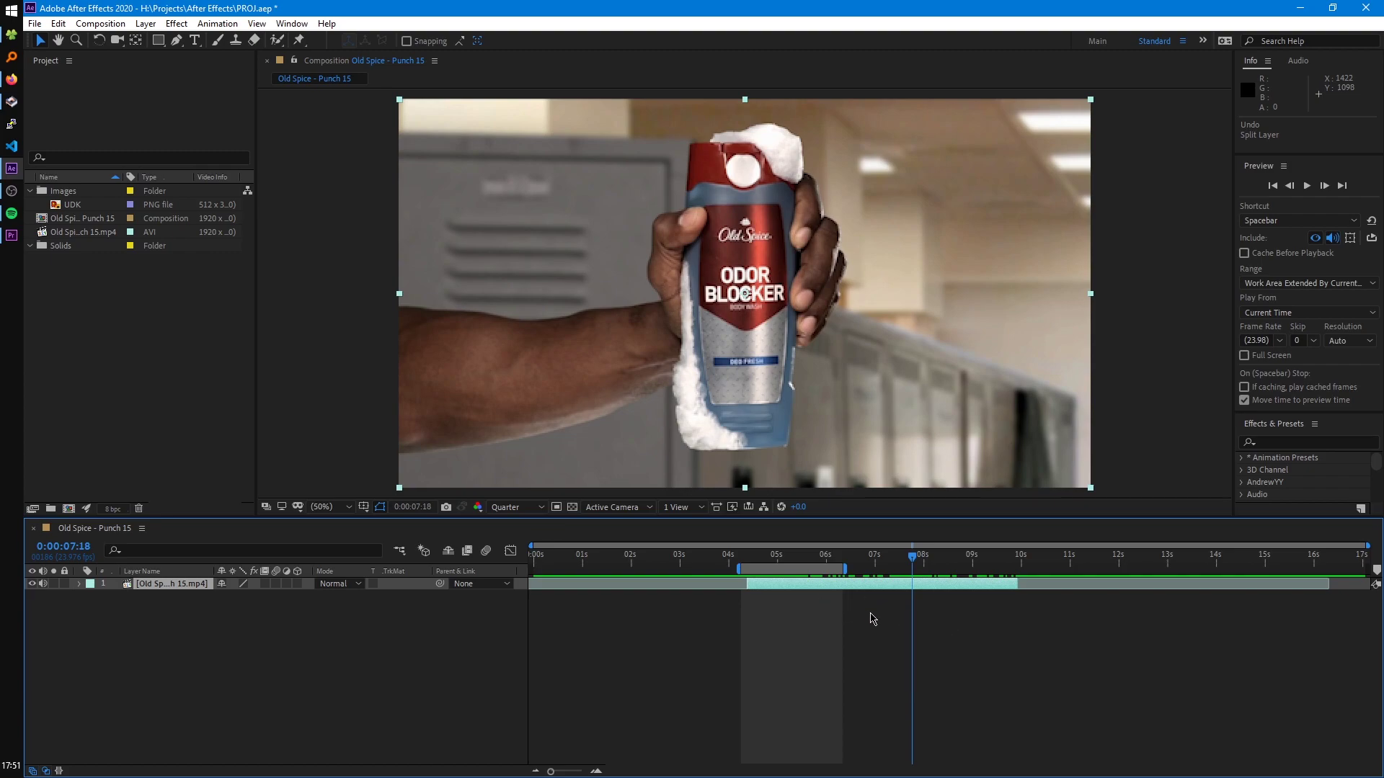
Slip the trimmed layer's footage to source 0:00:07:07–0:00:12:19 with the Pan Behind tool, showing the shouting man.
key(y)
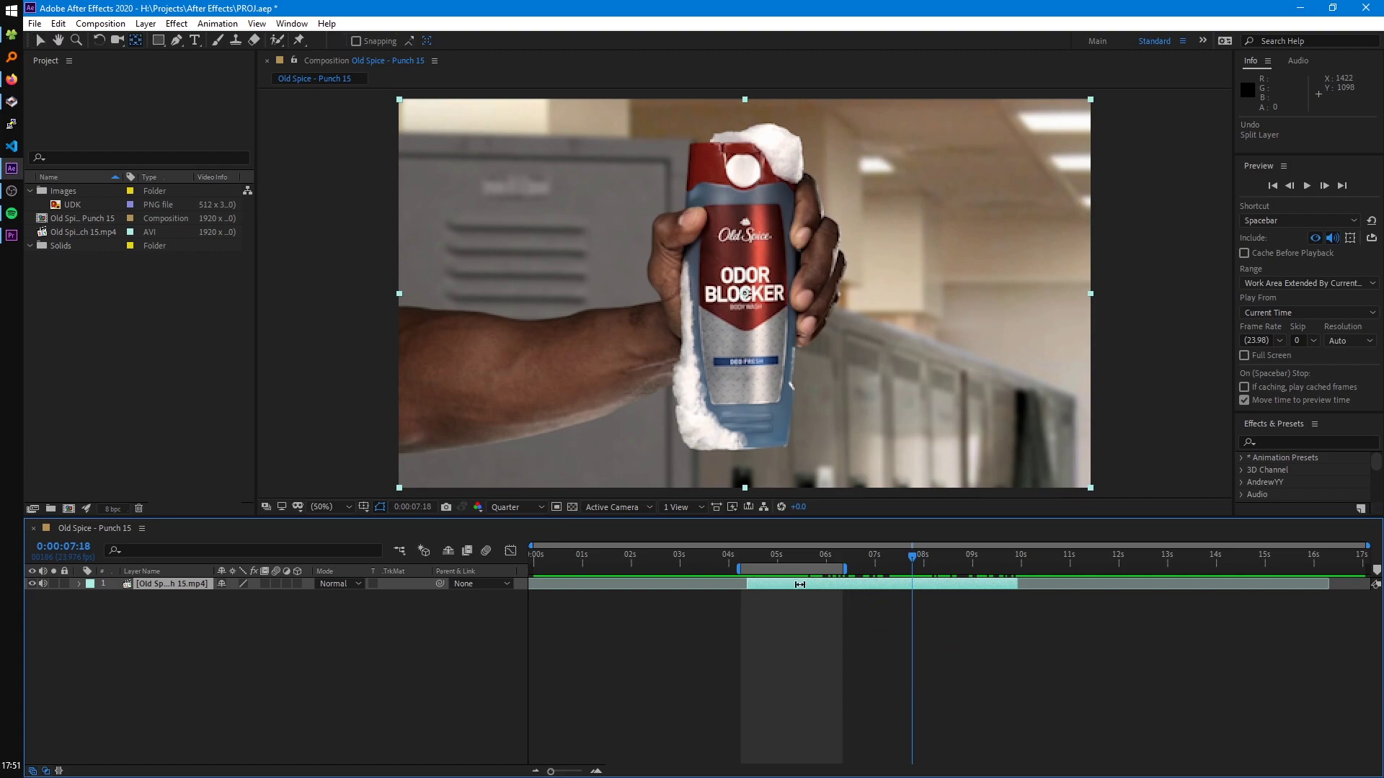
drag(799, 585, 1068, 594)
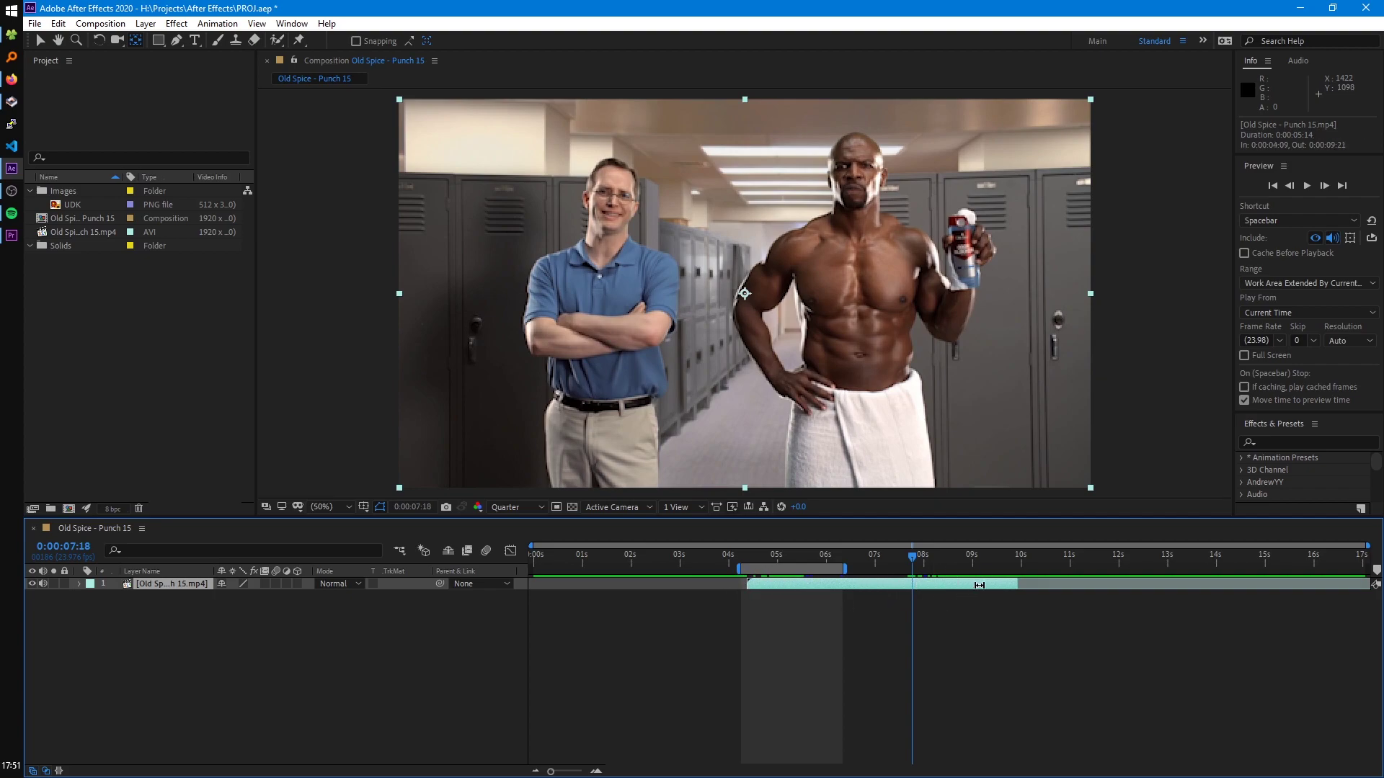
drag(944, 584, 1051, 584)
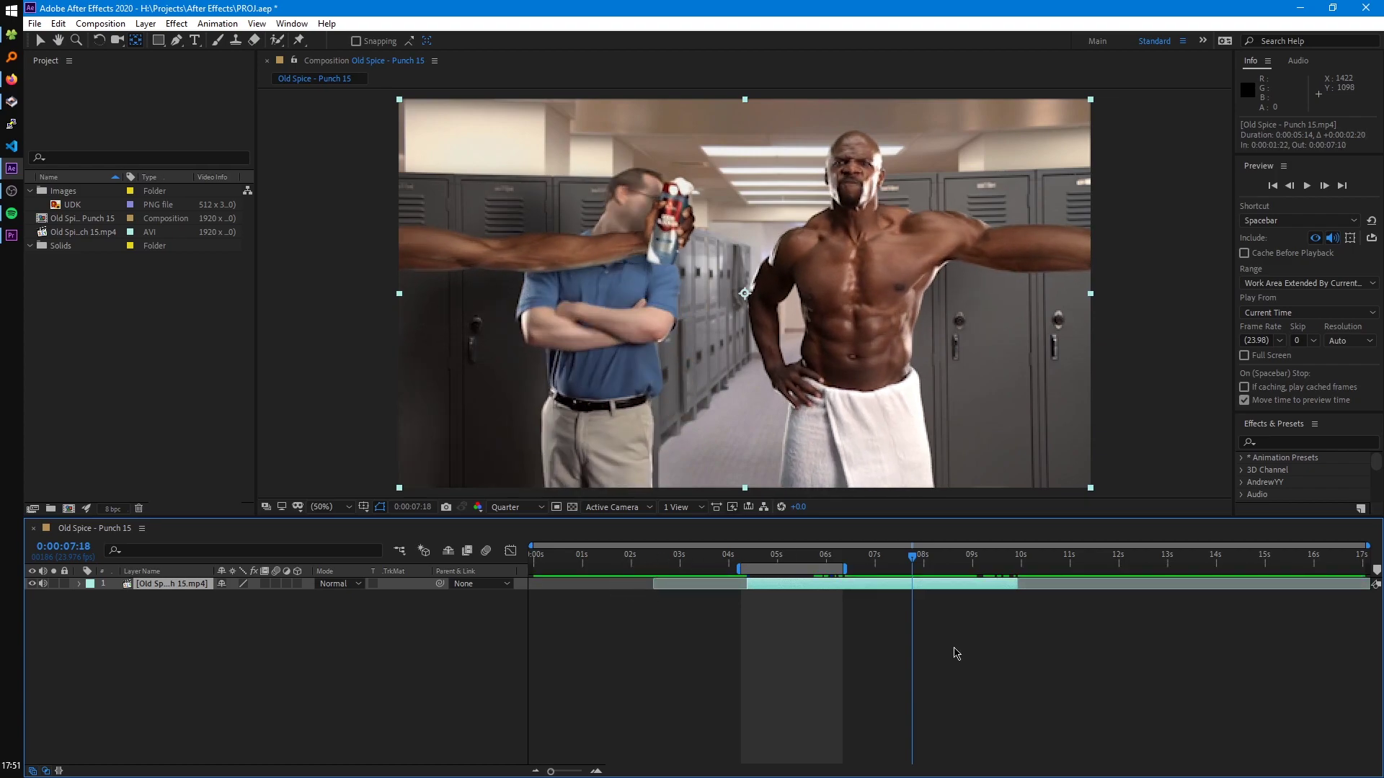
key(ctrl+z)
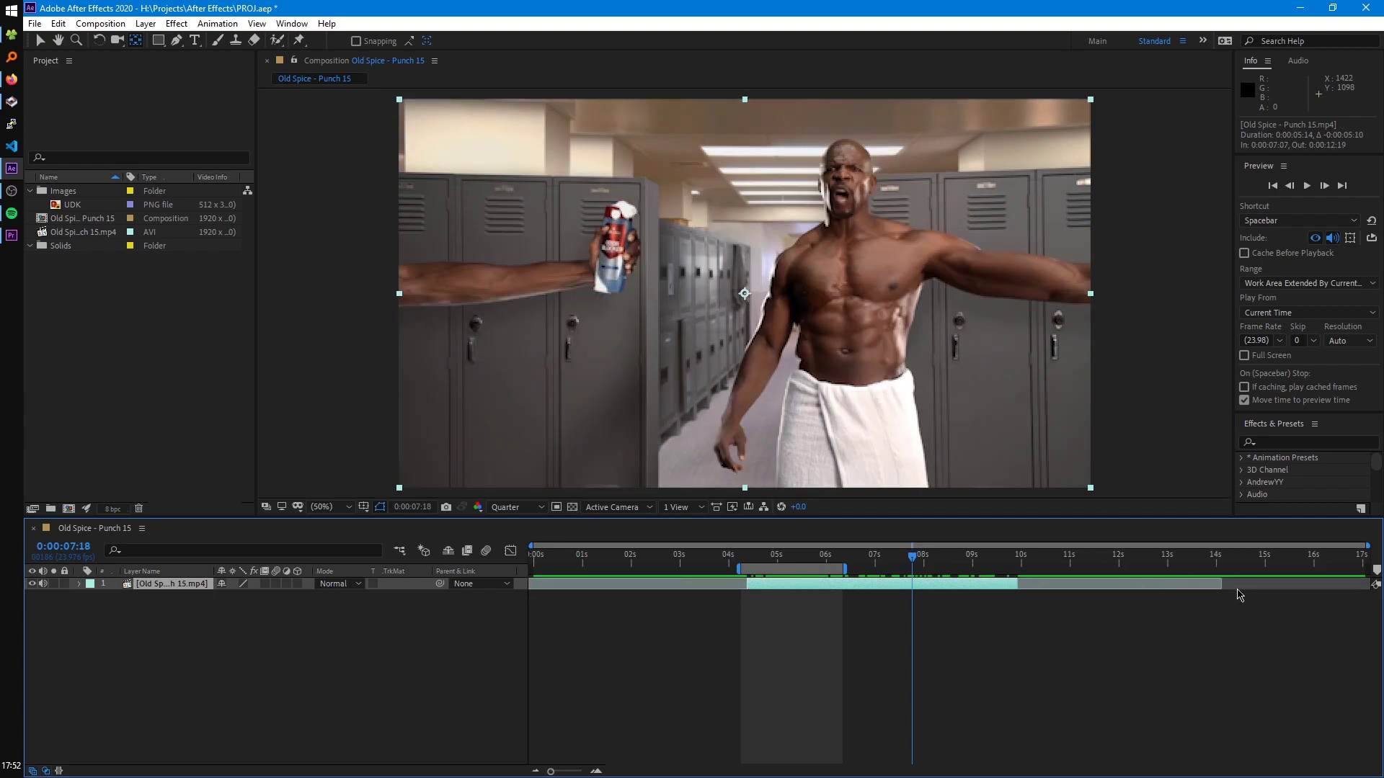
Split the Old Spice layer at the playhead and slide the top piece to start at 0:00:08:02.
key(ctrl+z)
key(v)
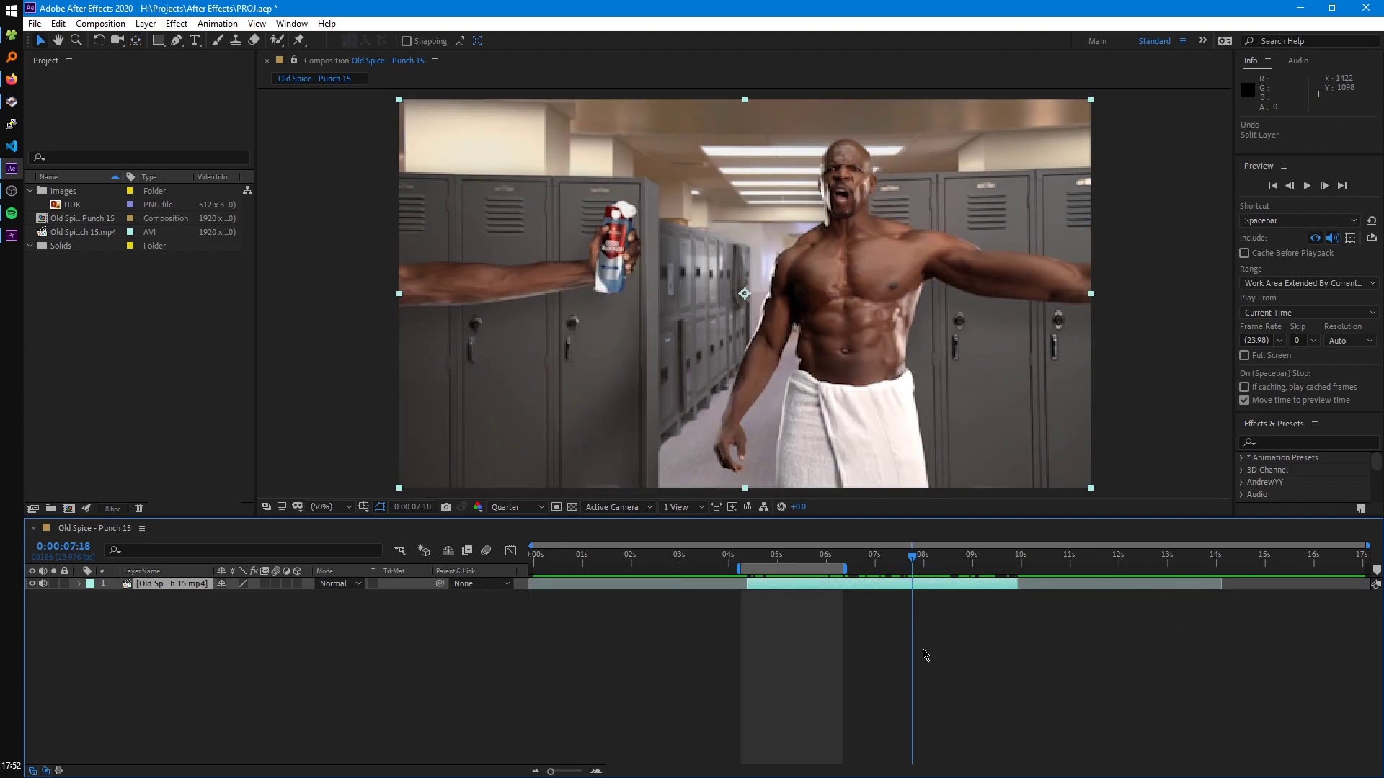
key(ctrl+shift+d)
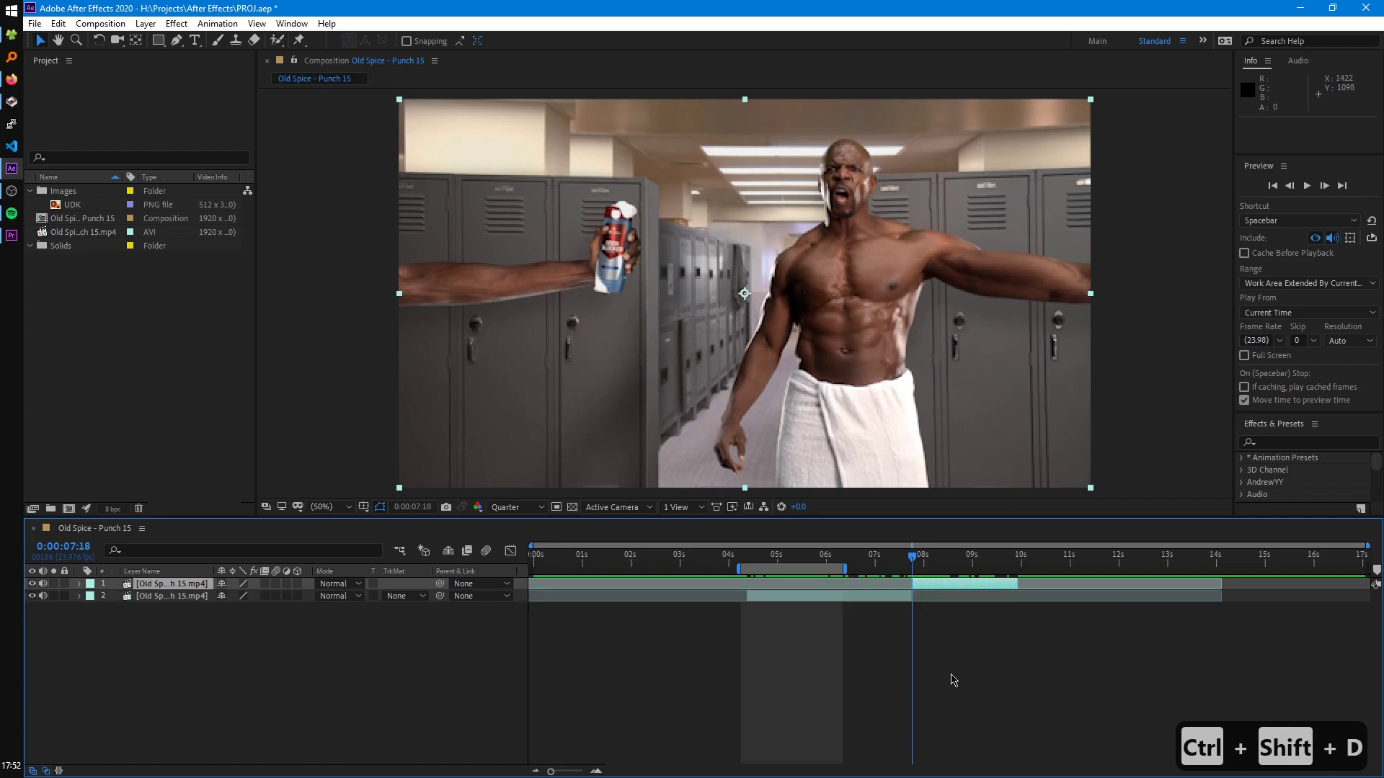
drag(935, 557, 986, 559)
key(Page_Up)
key(Page_Up)
key(Page_Up)
key(Page_Up)
key(Page_Up)
key(Page_Up)
key(Page_Up)
key(Page_Up)
key(Page_Up)
key(Page_Up)
key(Page_Up)
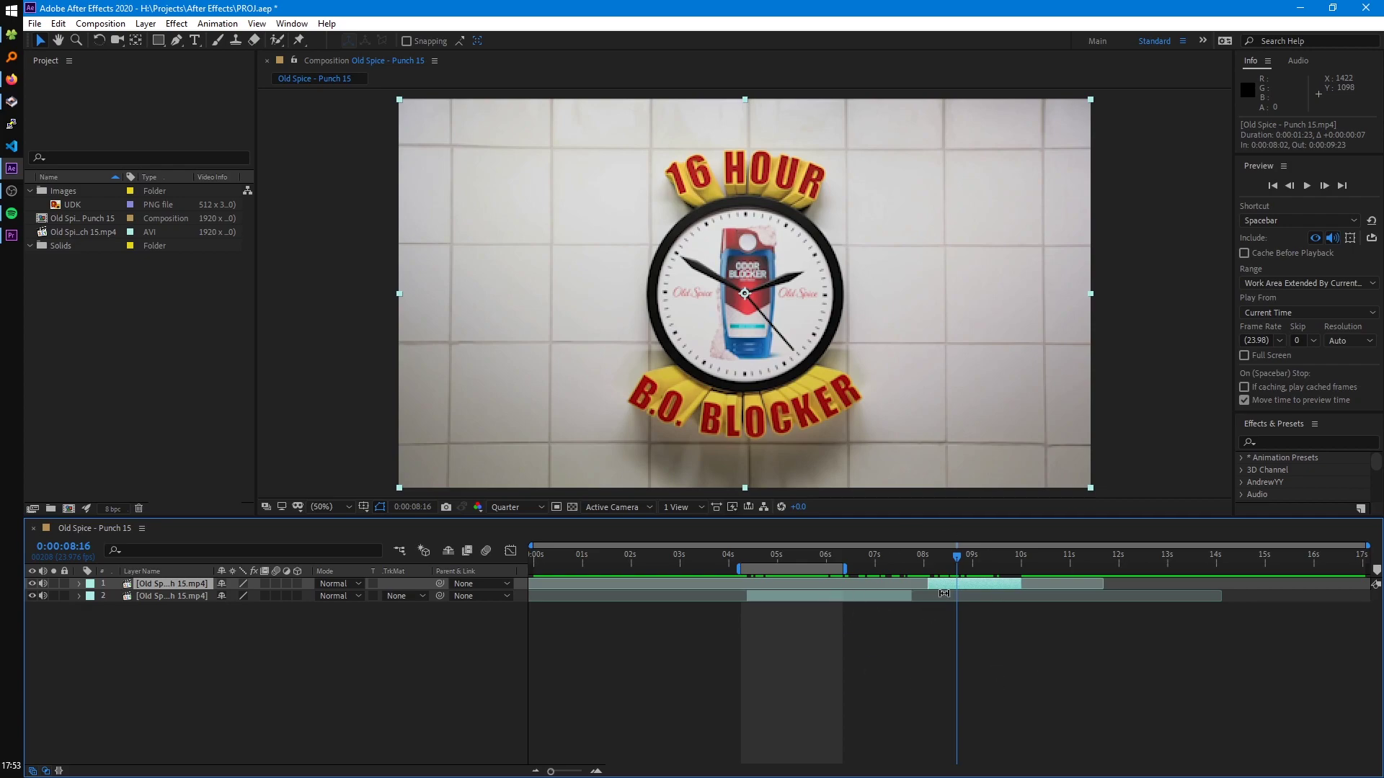
Move the top layer's piece earlier so it spans 0:00:07:22 to 0:00:09:19.
mouse_move(949, 588)
mouse_down()
mouse_move(936, 590)
mouse_move(956, 592)
mouse_up()
mouse_move(931, 589)
mouse_down()
mouse_move(911, 588)
mouse_move(896, 562)
mouse_move(937, 585)
mouse_up()
click(909, 596)
click(944, 559)
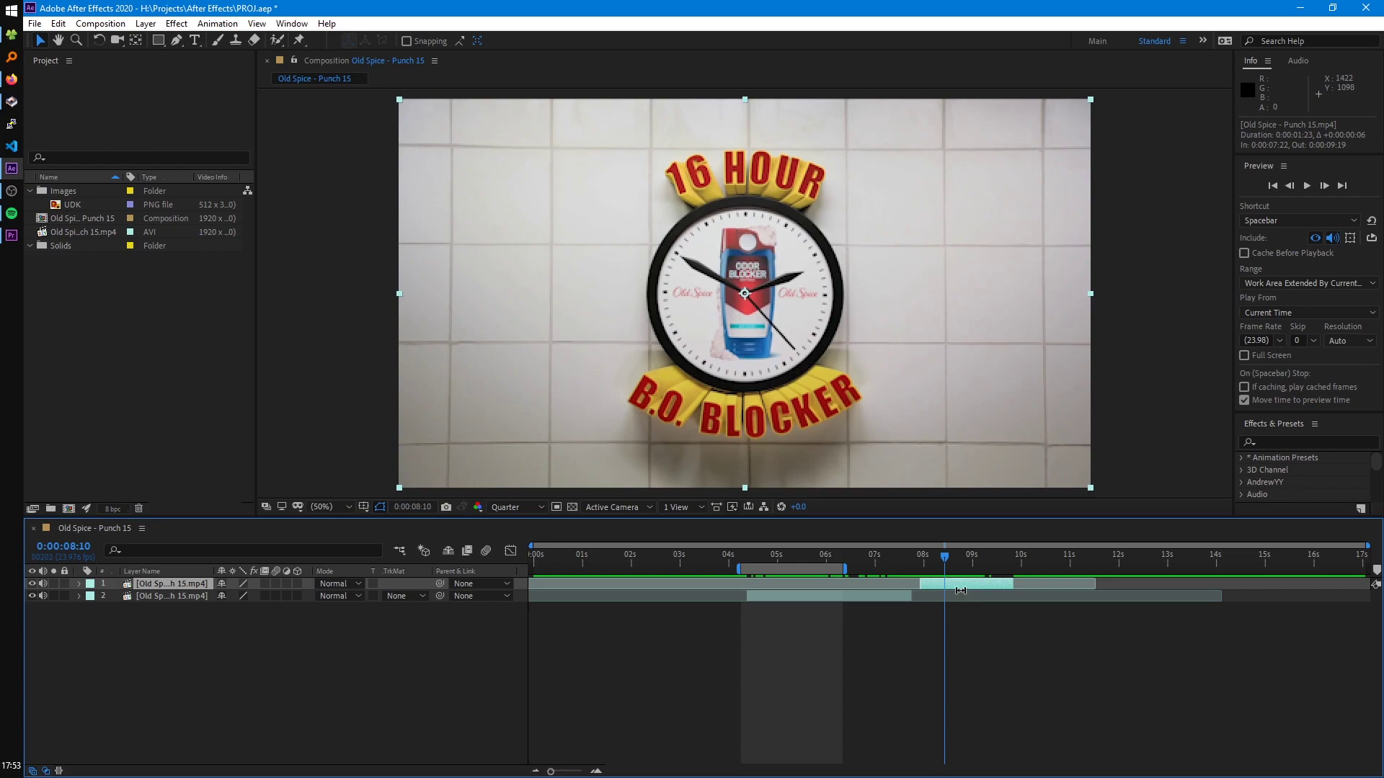
Step the playhead back to the locker-room shot, then forward frame by frame to 0:00:07:13.
key(shift+Page_Up)
key(shift+Page_Up)
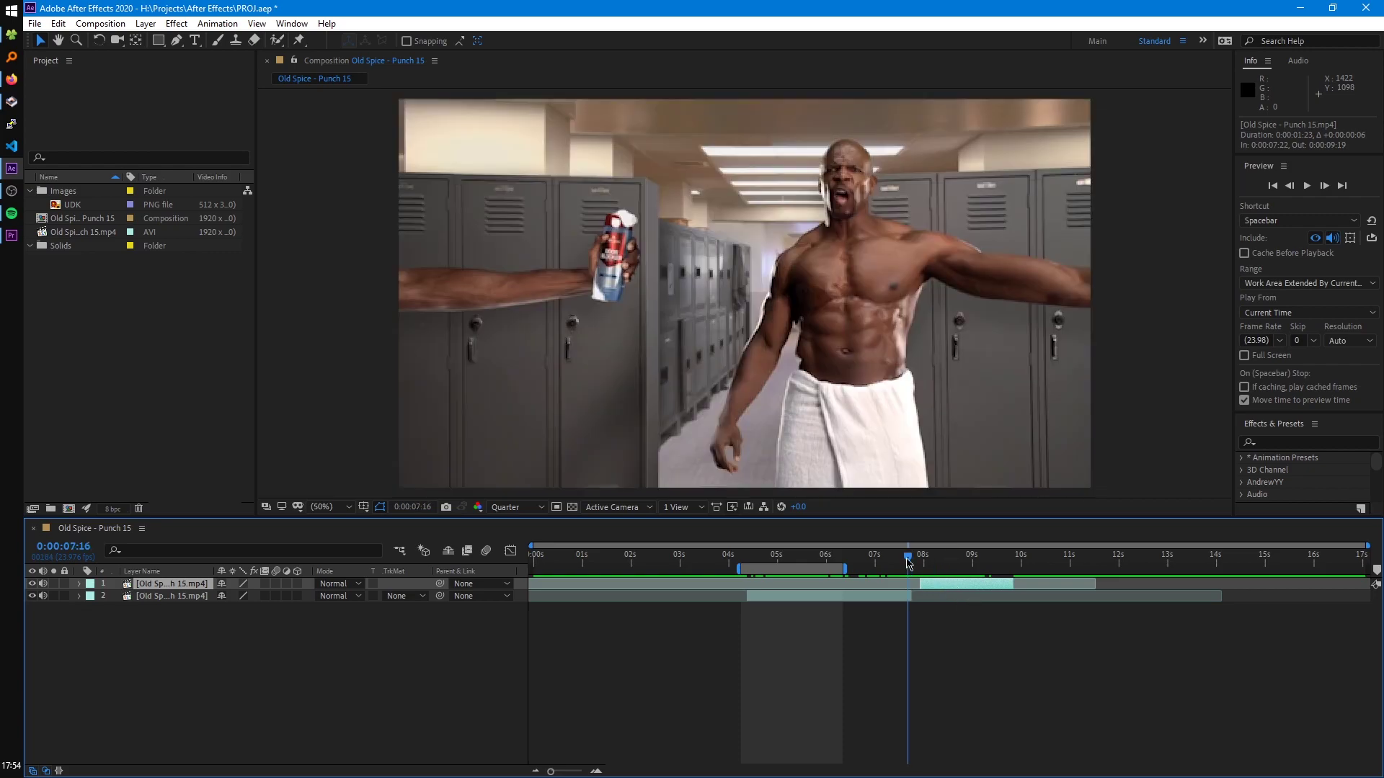
key(Page_Up)
key(Page_Up)
key(Page_Up)
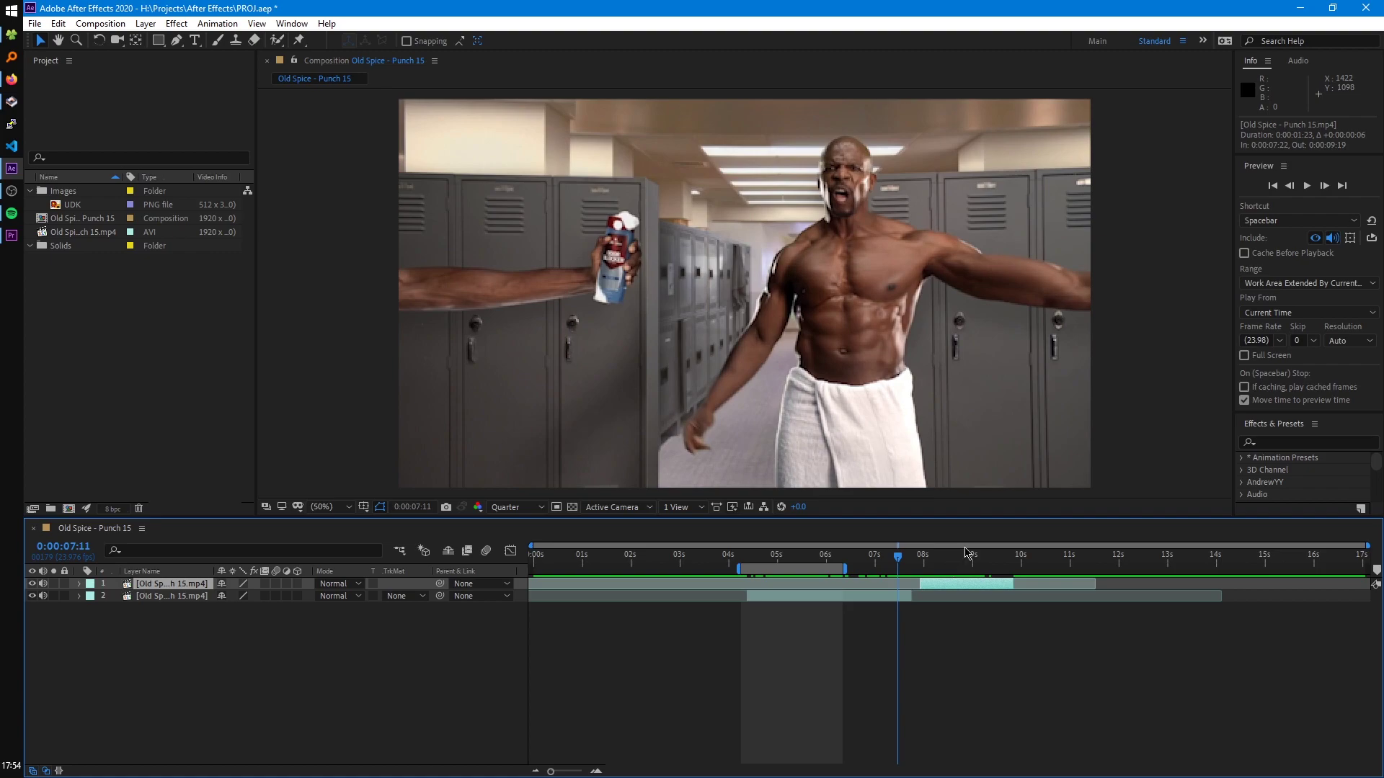
key(Page_Down)
click(939, 597)
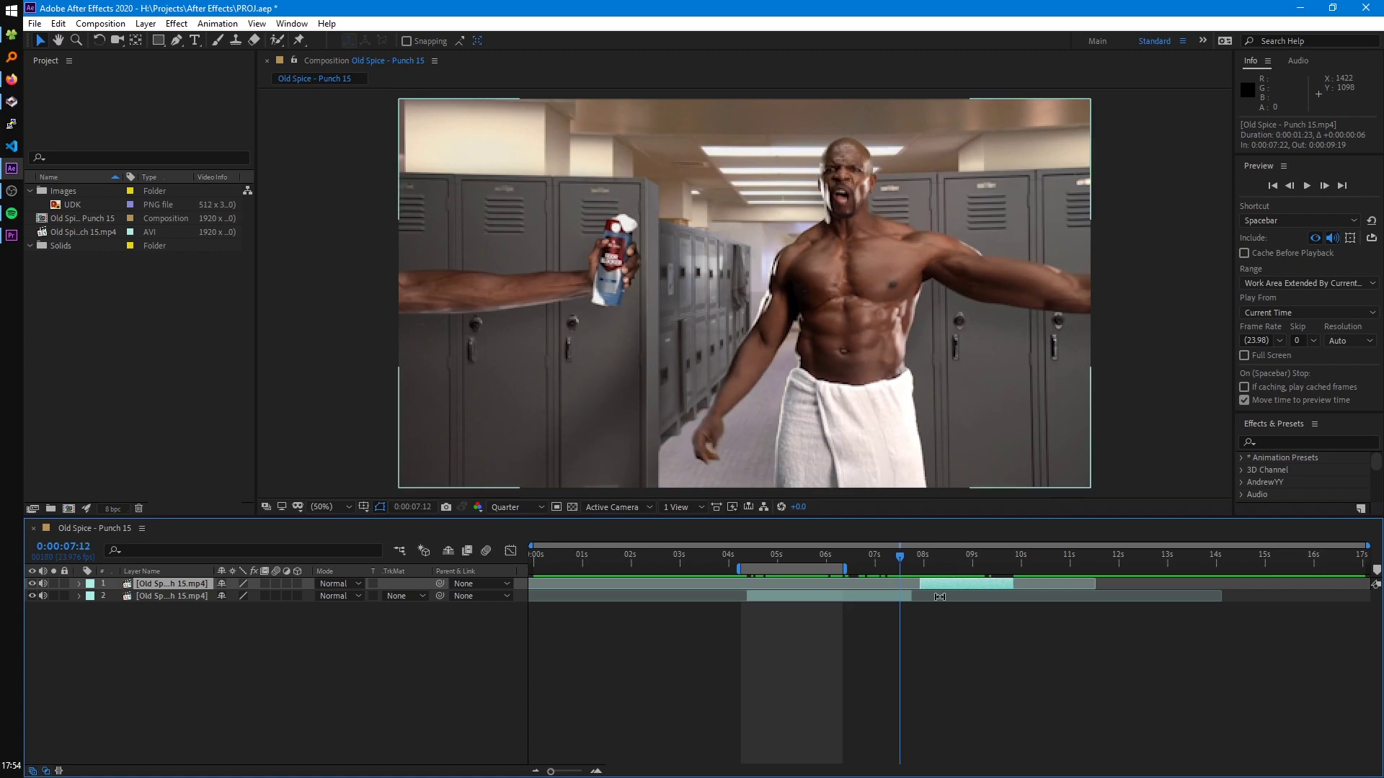
key(Page_Down)
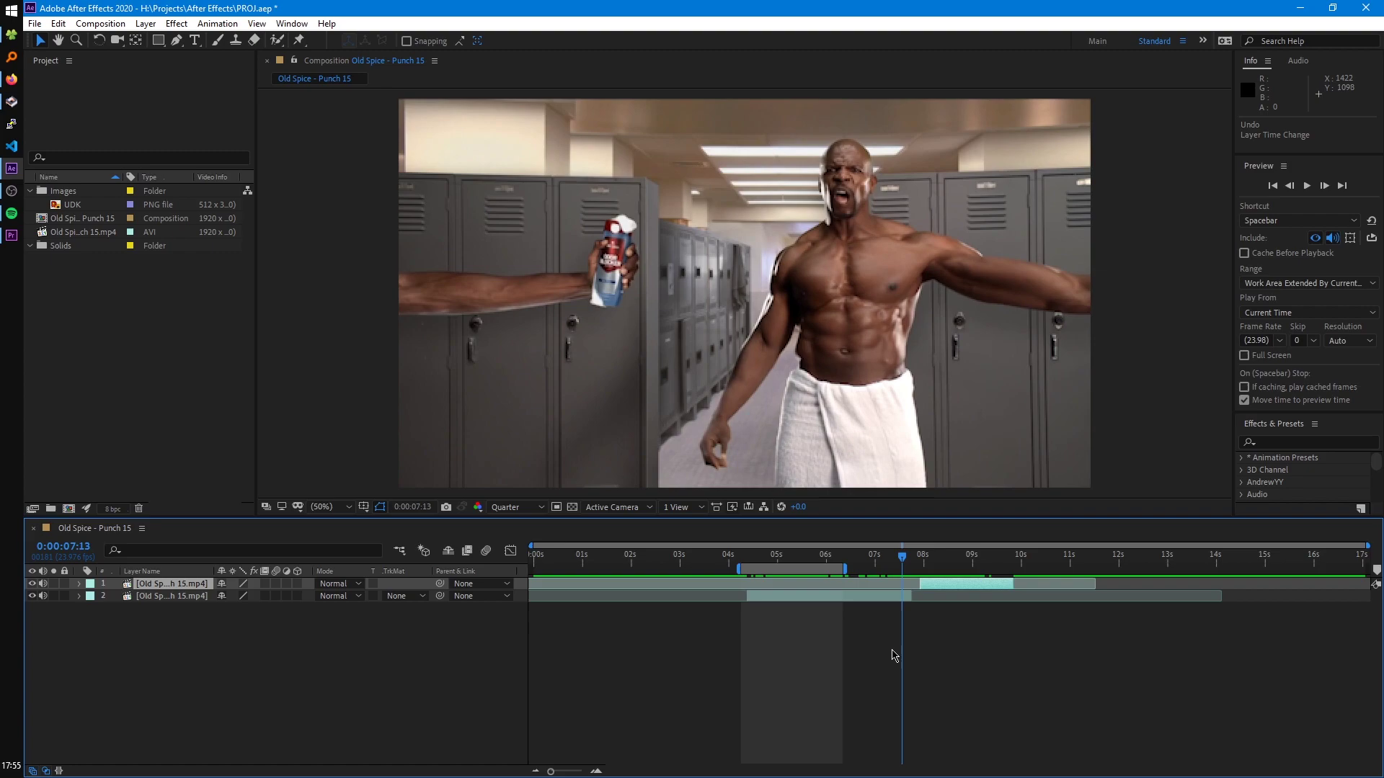
Deselect the layers, then zoom and pan the timeline to show roughly 5½ to 9 seconds.
click(894, 652)
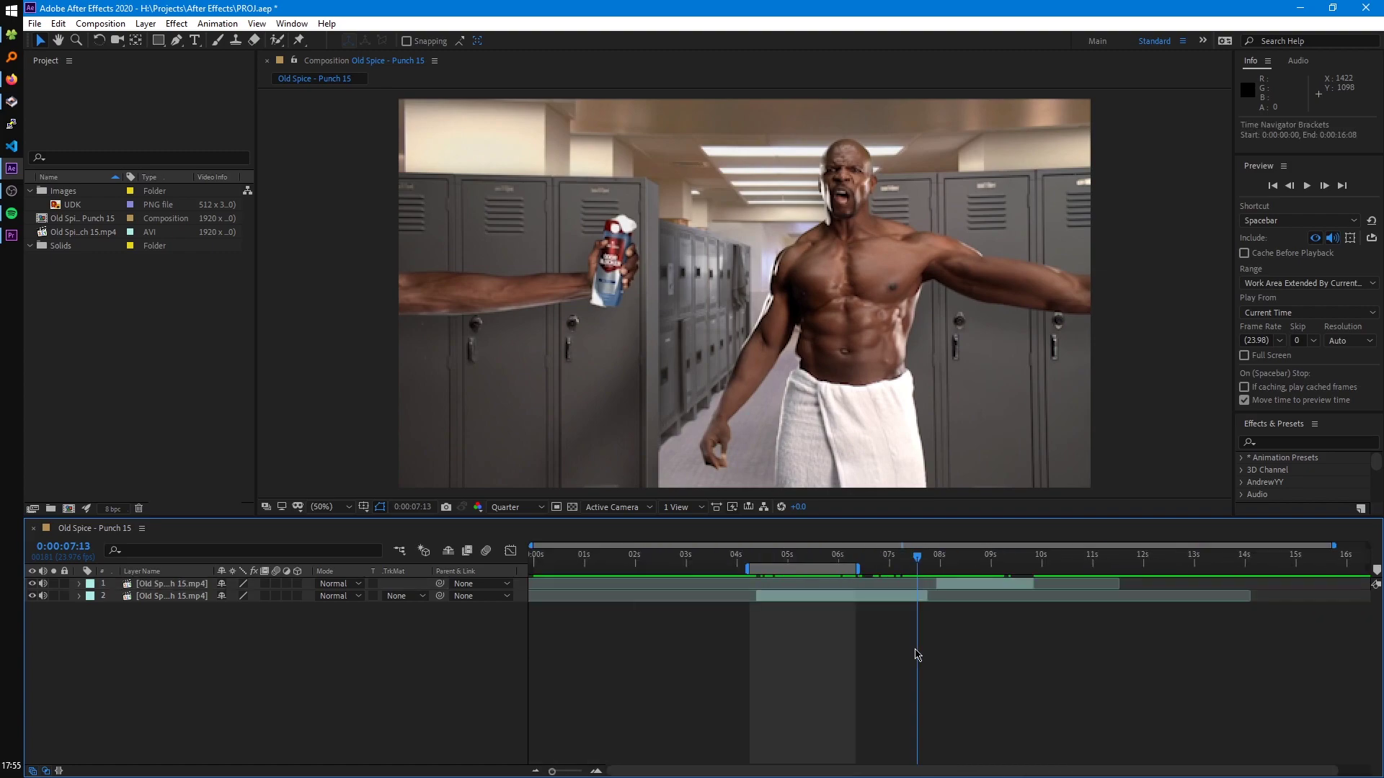
scroll(920, 641, up, 4)
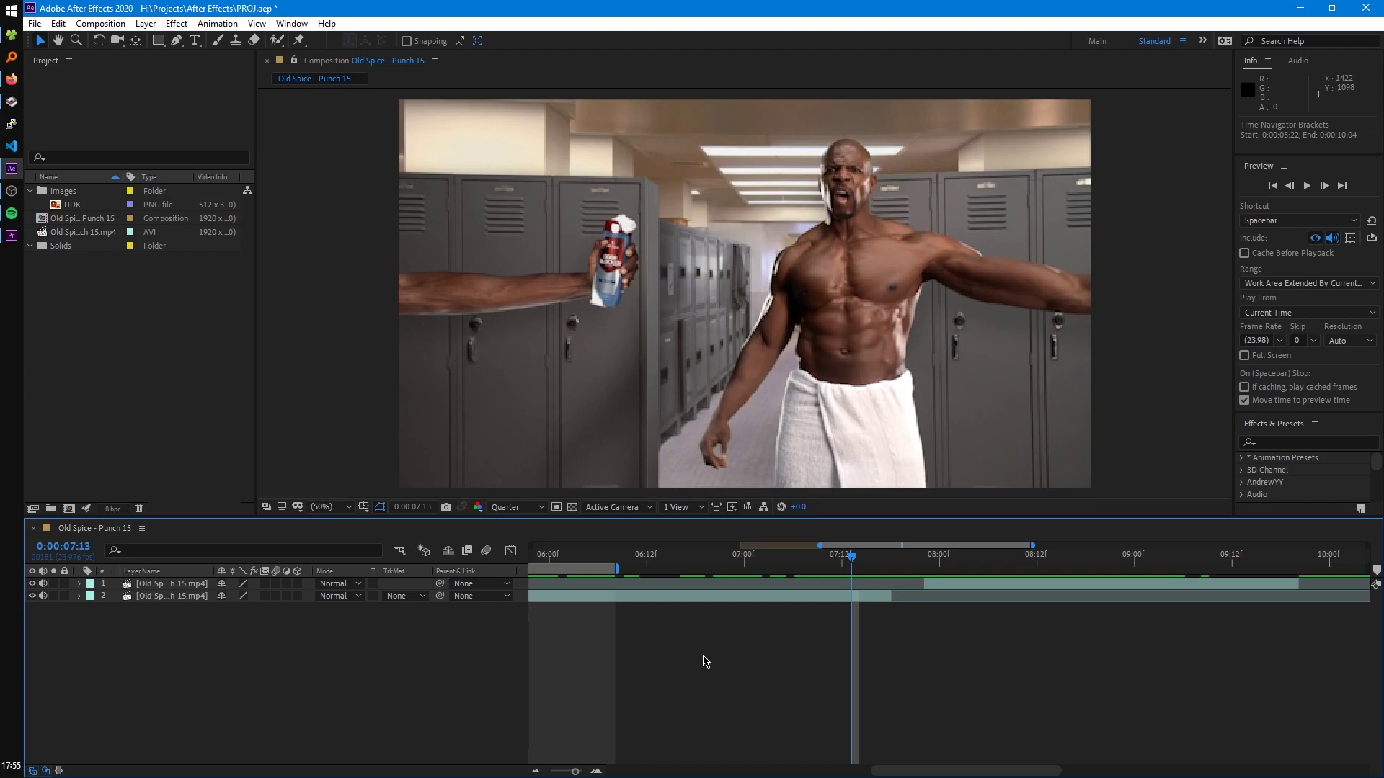
drag(711, 645, 948, 630)
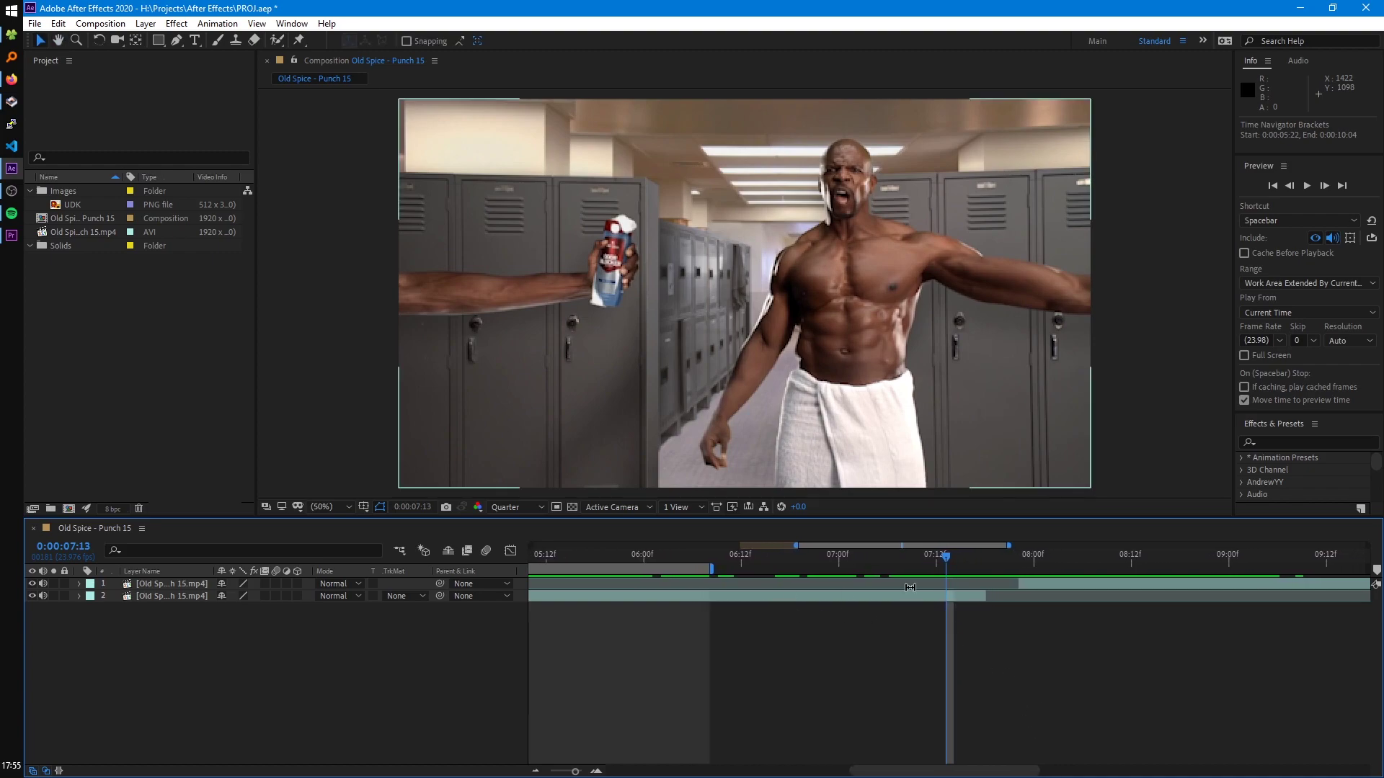
drag(741, 655, 778, 668)
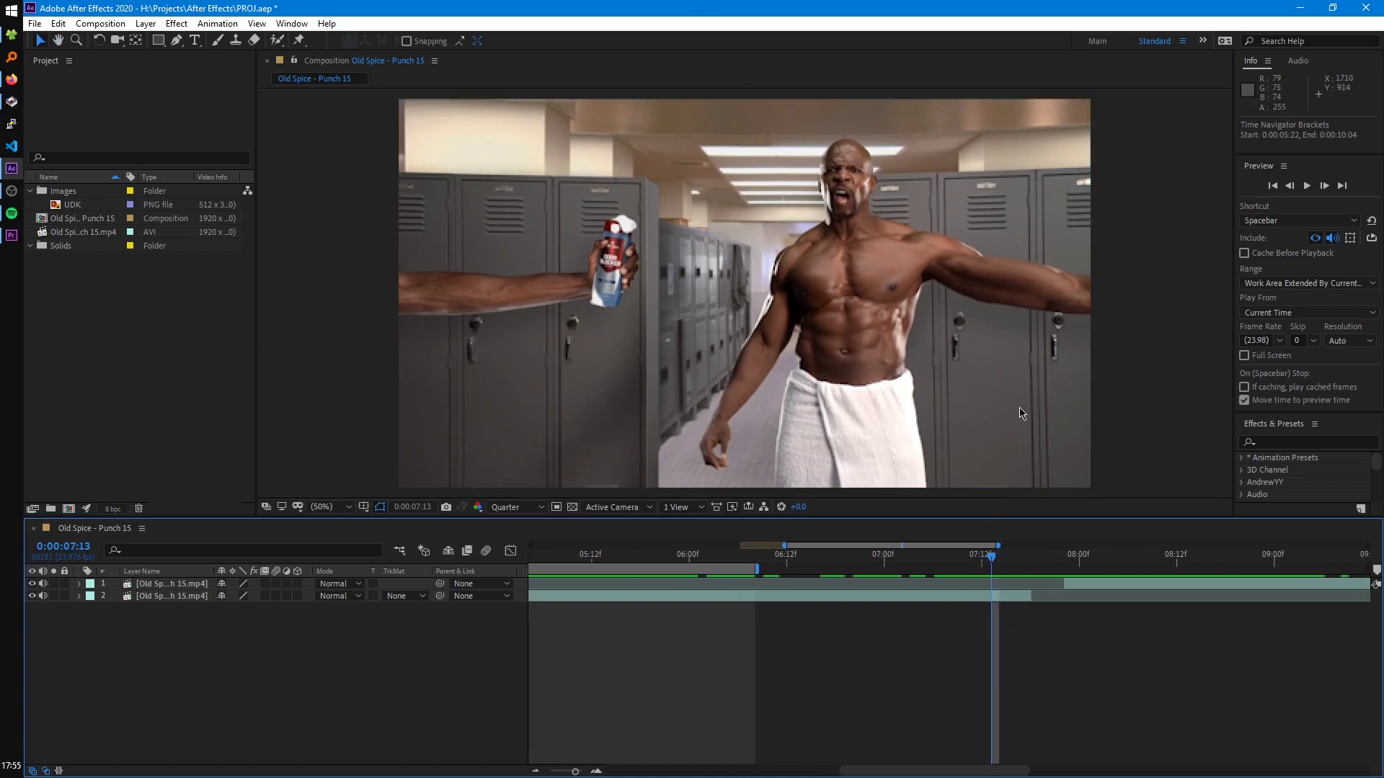
Pan and zoom the composition image in the viewer to 50%, then bring up the magnification ratio list.
drag(767, 281, 588, 241)
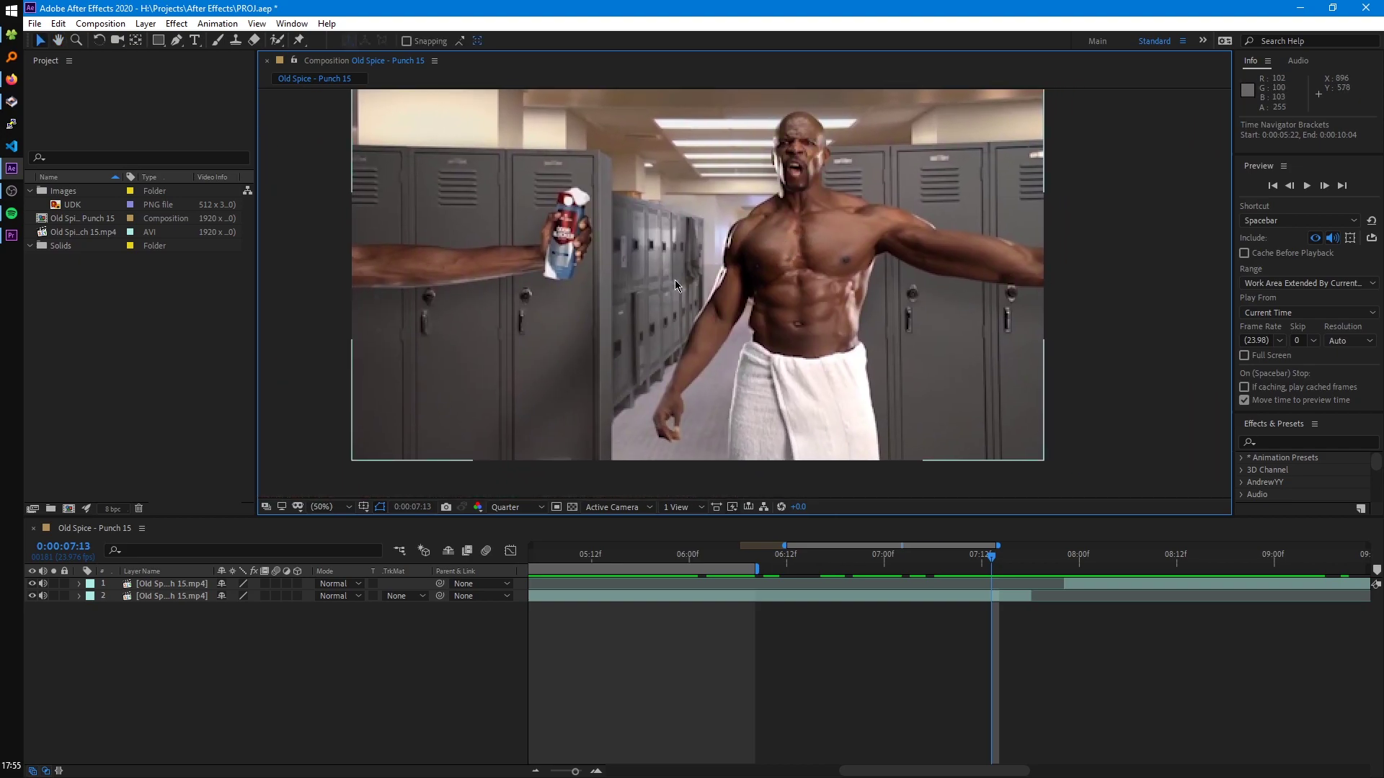
scroll(643, 280, down, 2)
scroll(643, 279, down, 1)
scroll(582, 247, up, 1)
scroll(583, 247, down, 1)
scroll(721, 286, up, 2)
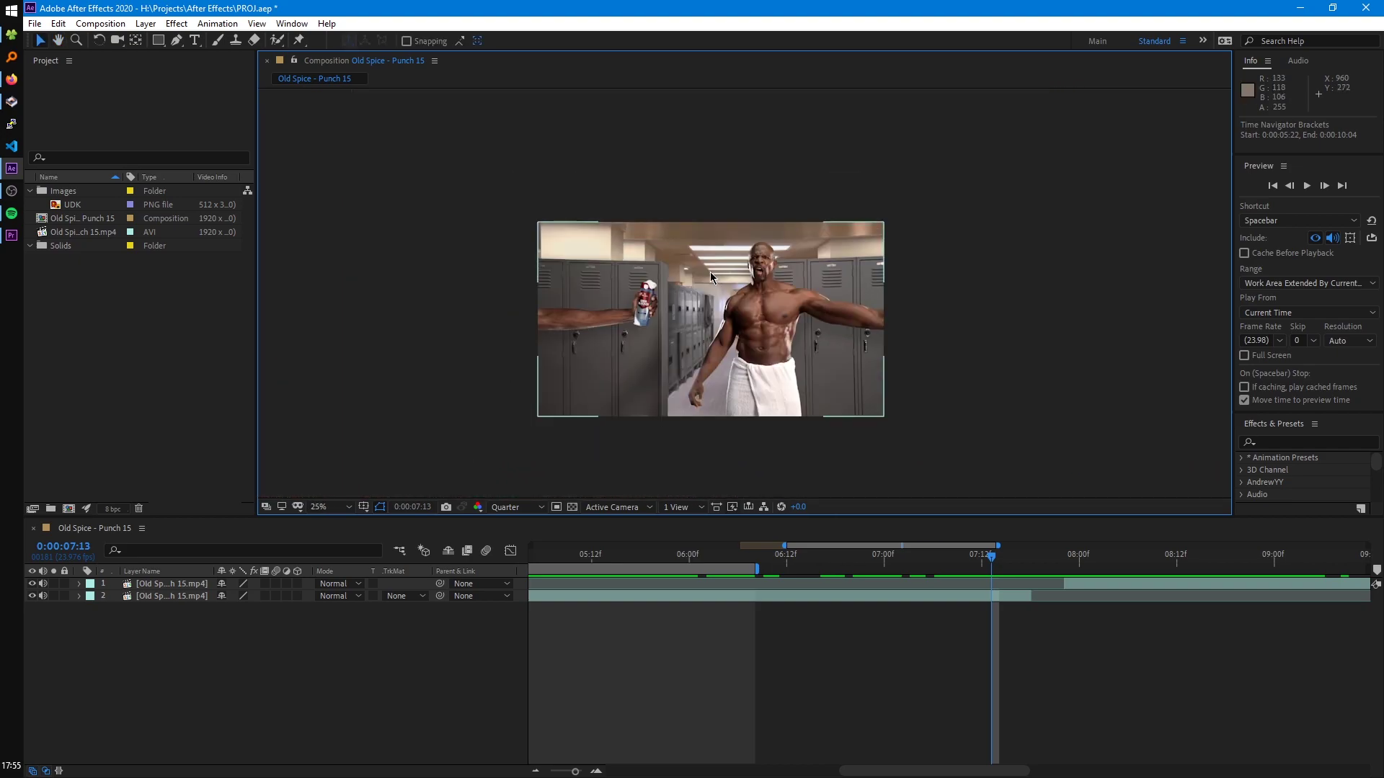
drag(849, 408, 825, 363)
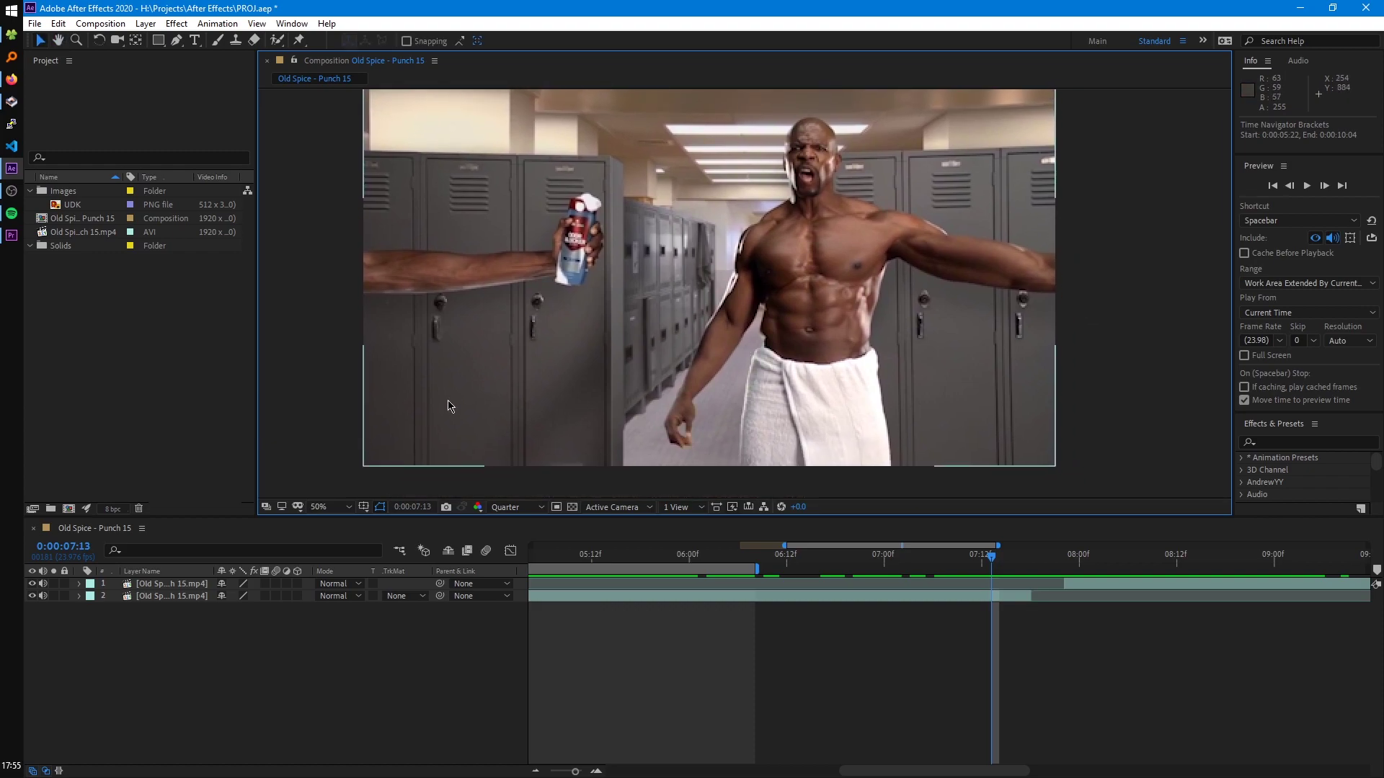
click(326, 507)
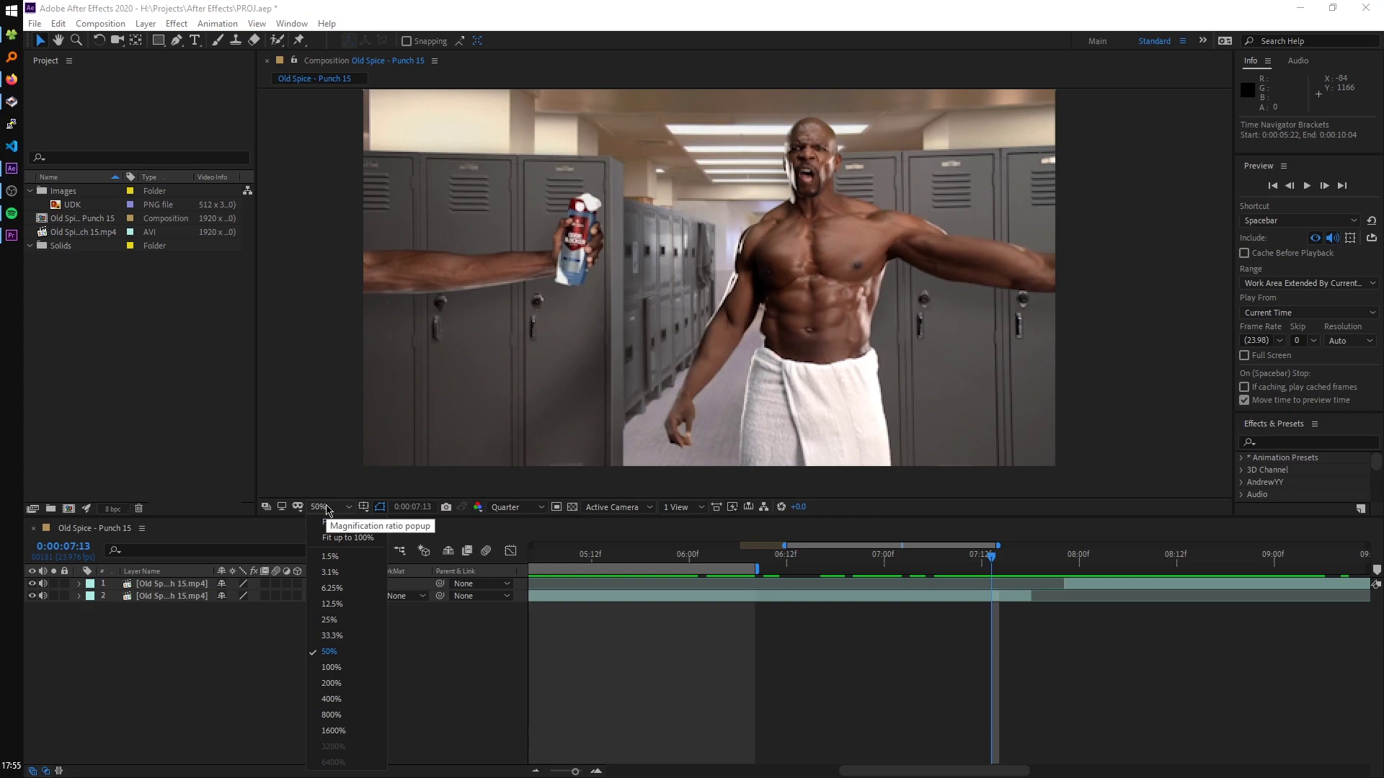
Fit the composition up to 100% in the viewer, then maximize and restore the viewer panel.
click(372, 539)
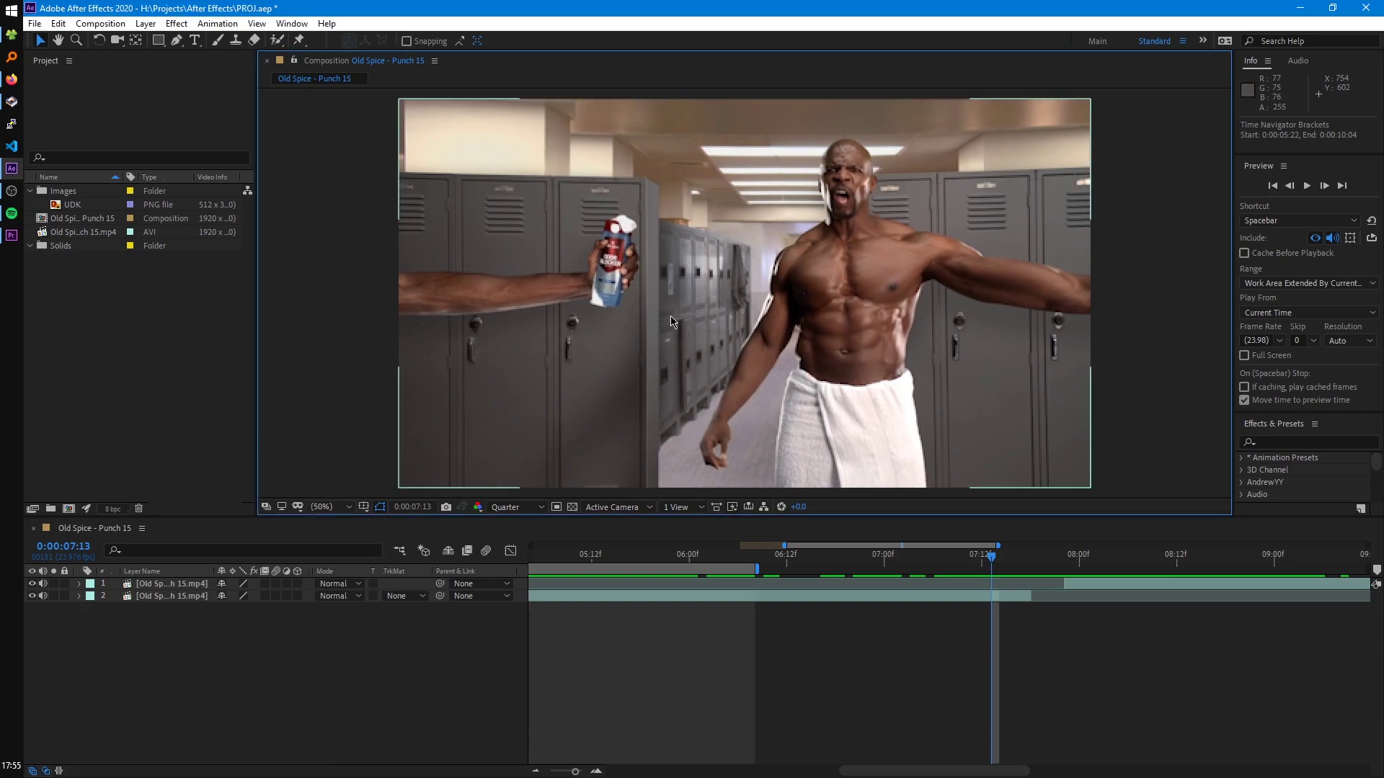
click(343, 507)
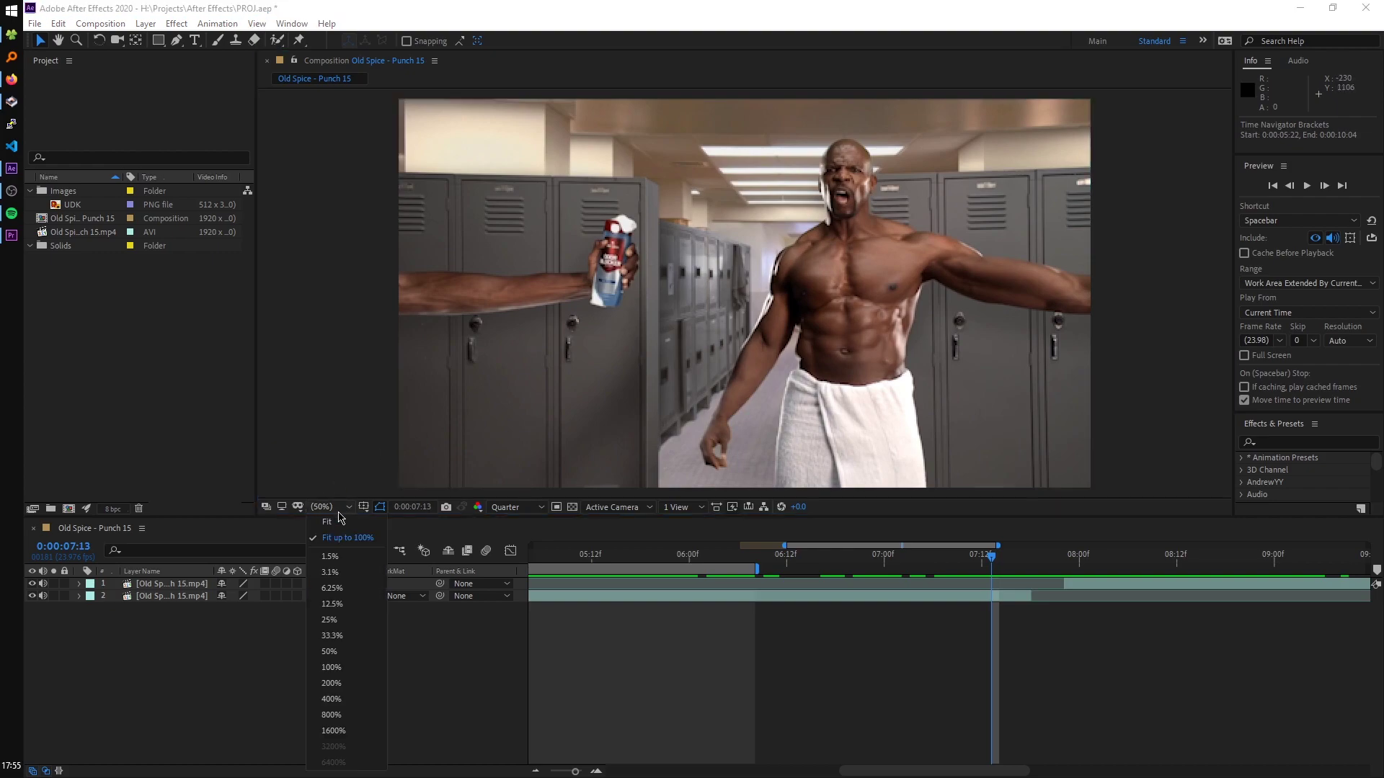
click(372, 7)
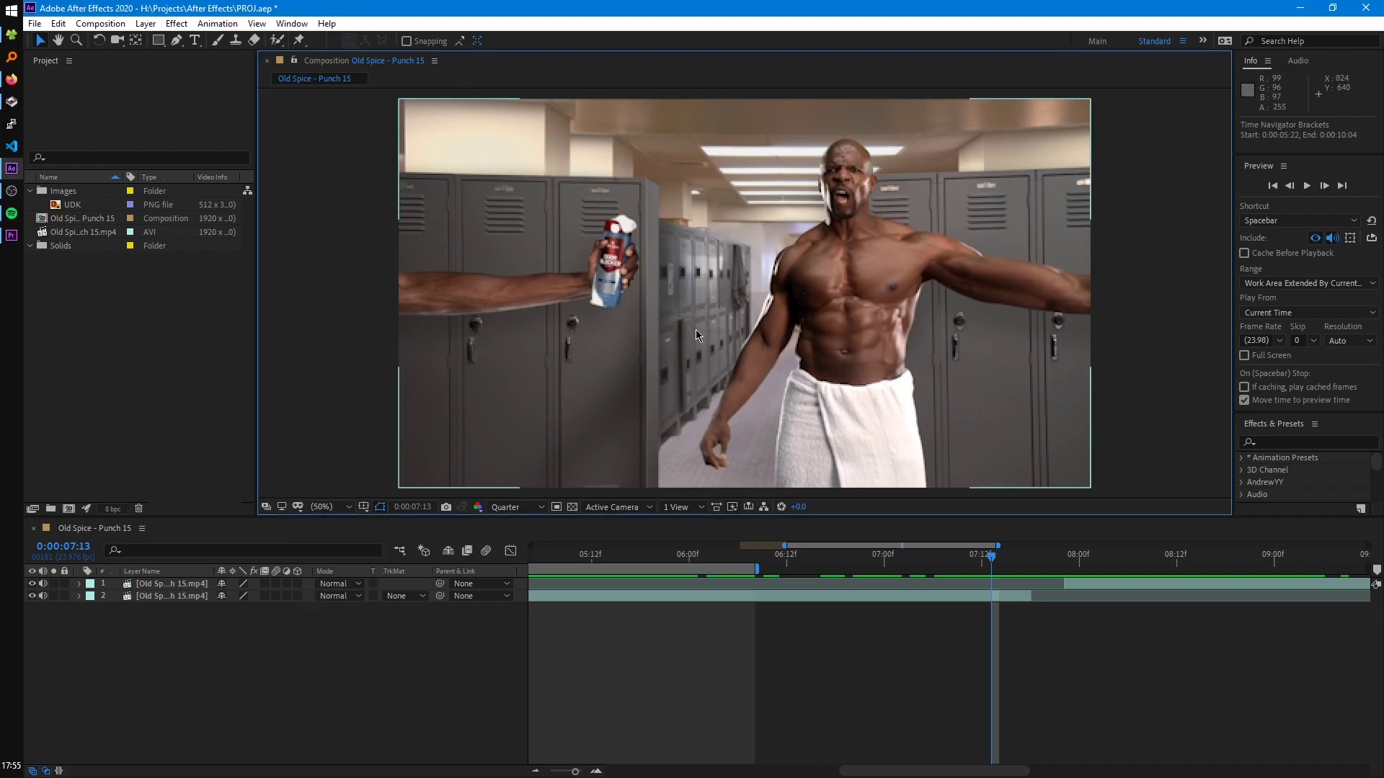
key(grave)
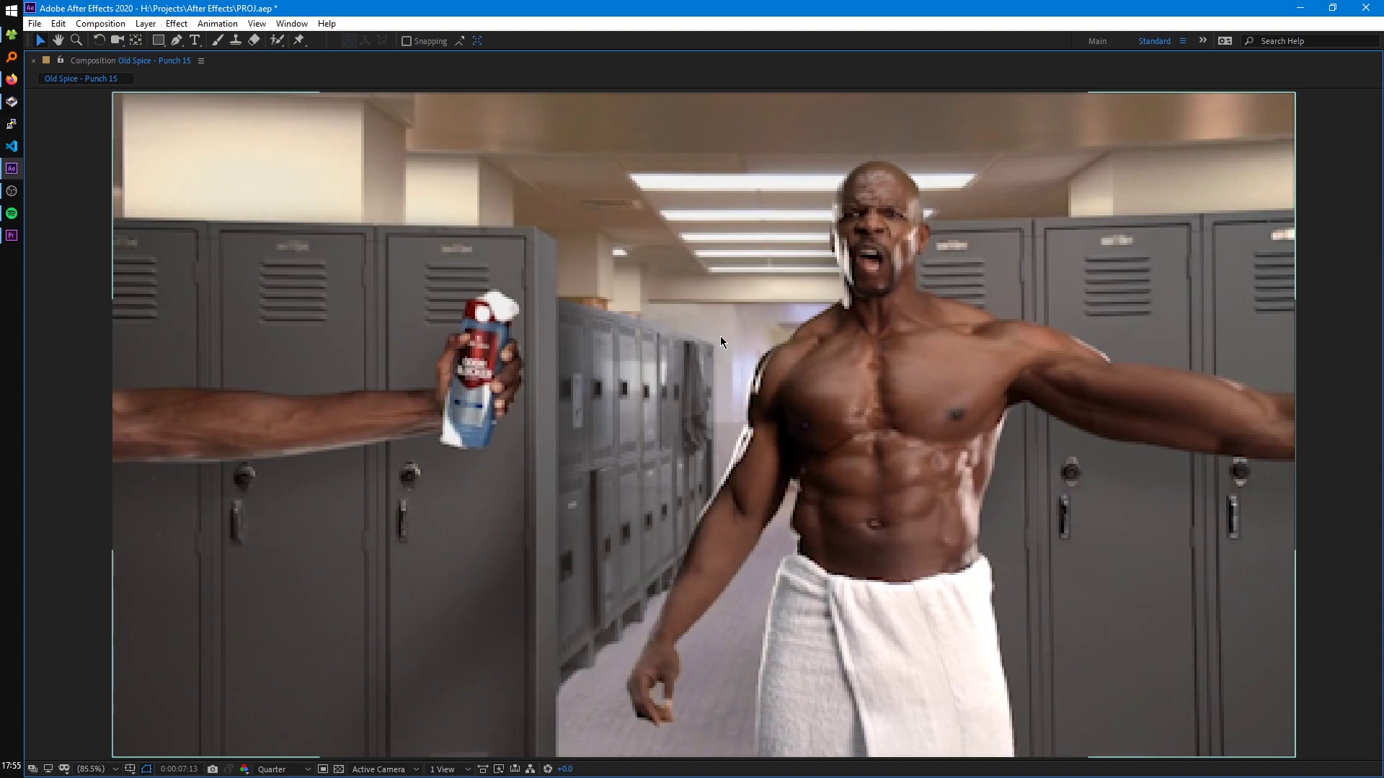
key(grave)
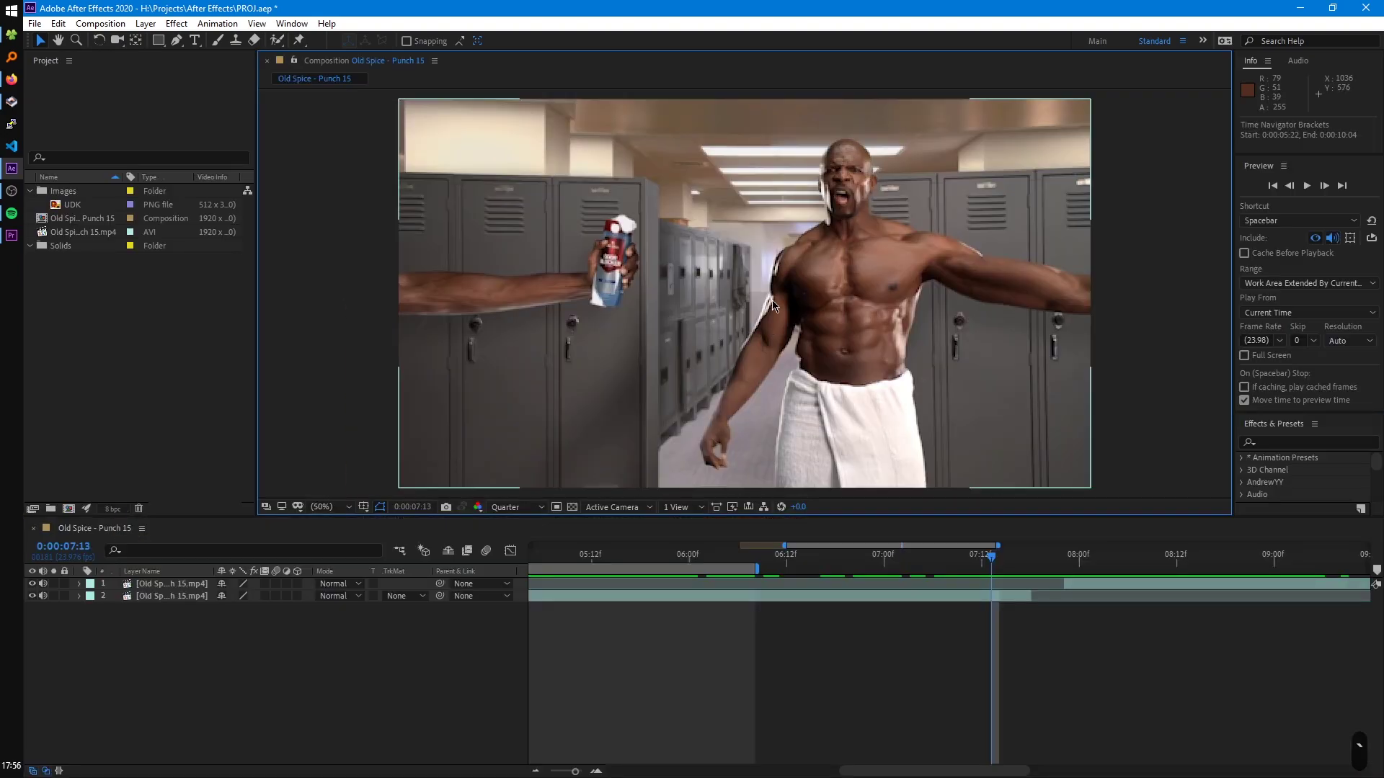